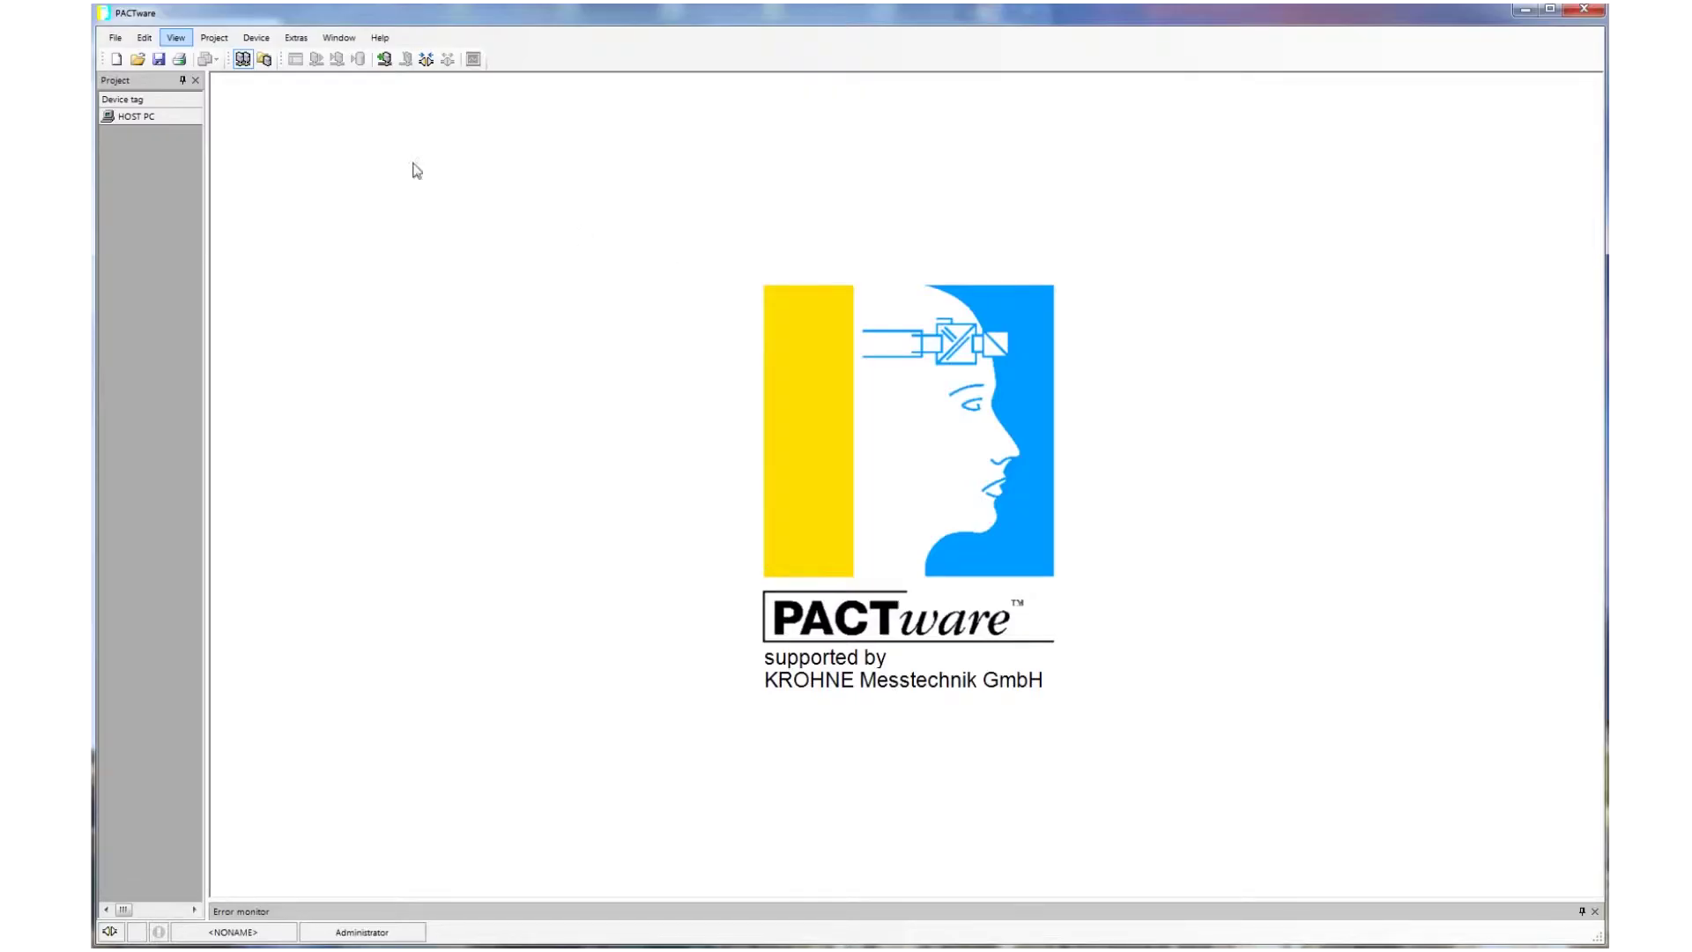
Step: Dock the device catalog at the window's side, grouped by protocol
left_click(177, 43)
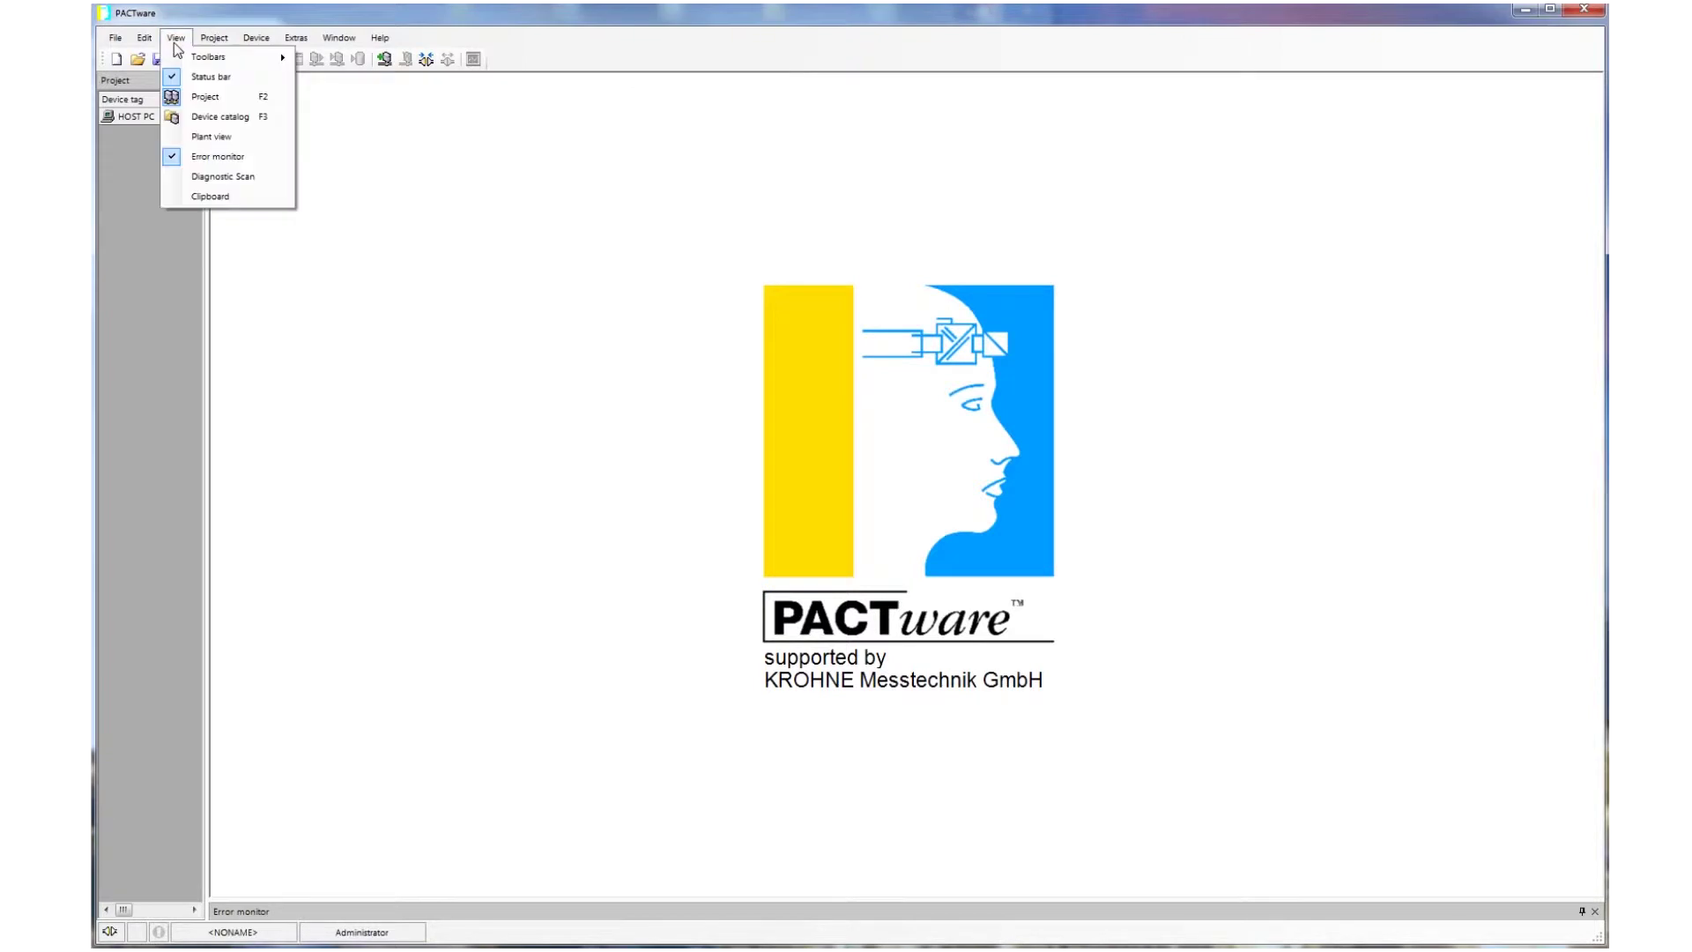
left_click(204, 118)
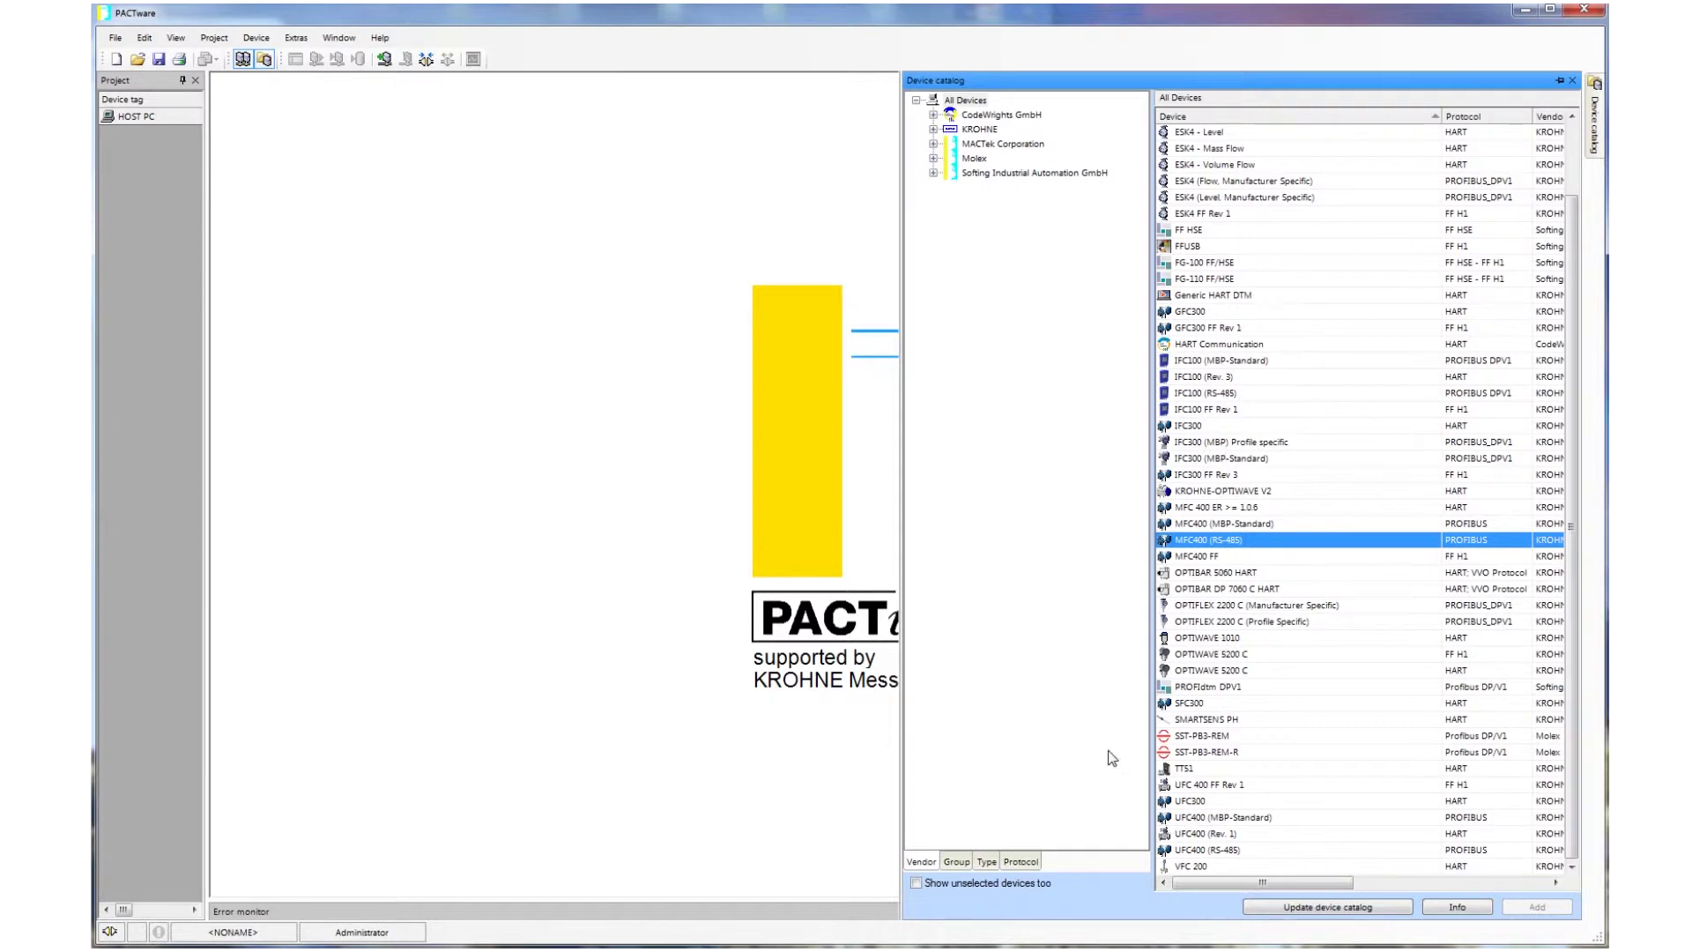
left_click(1031, 863)
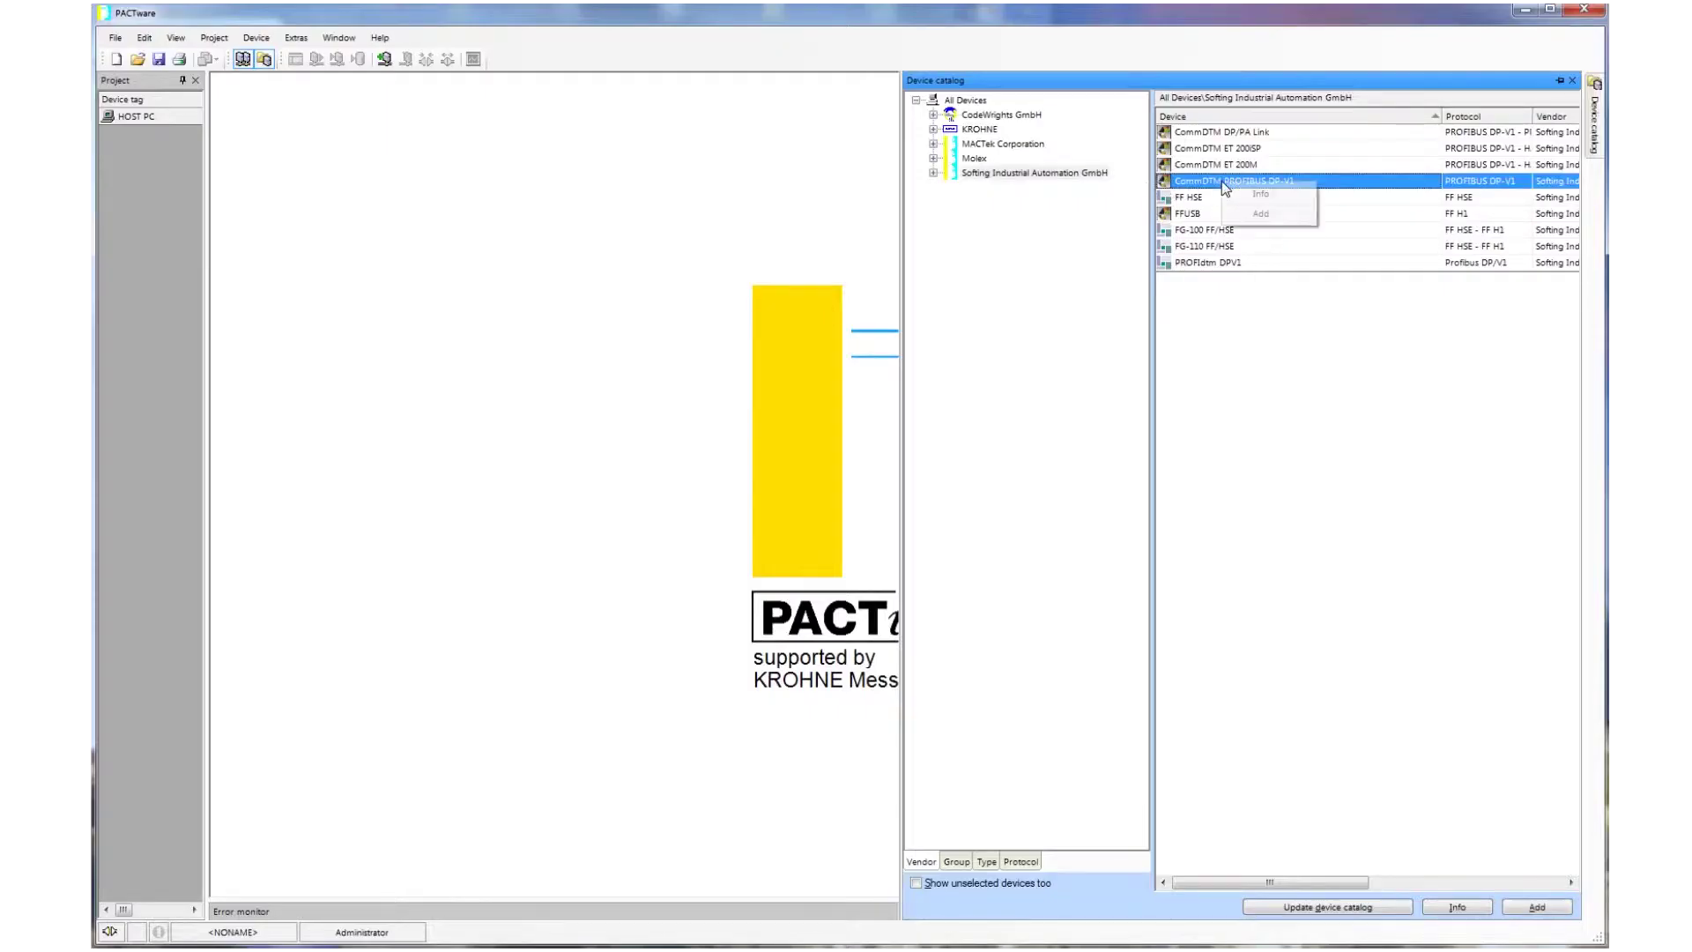
left_click(1198, 185)
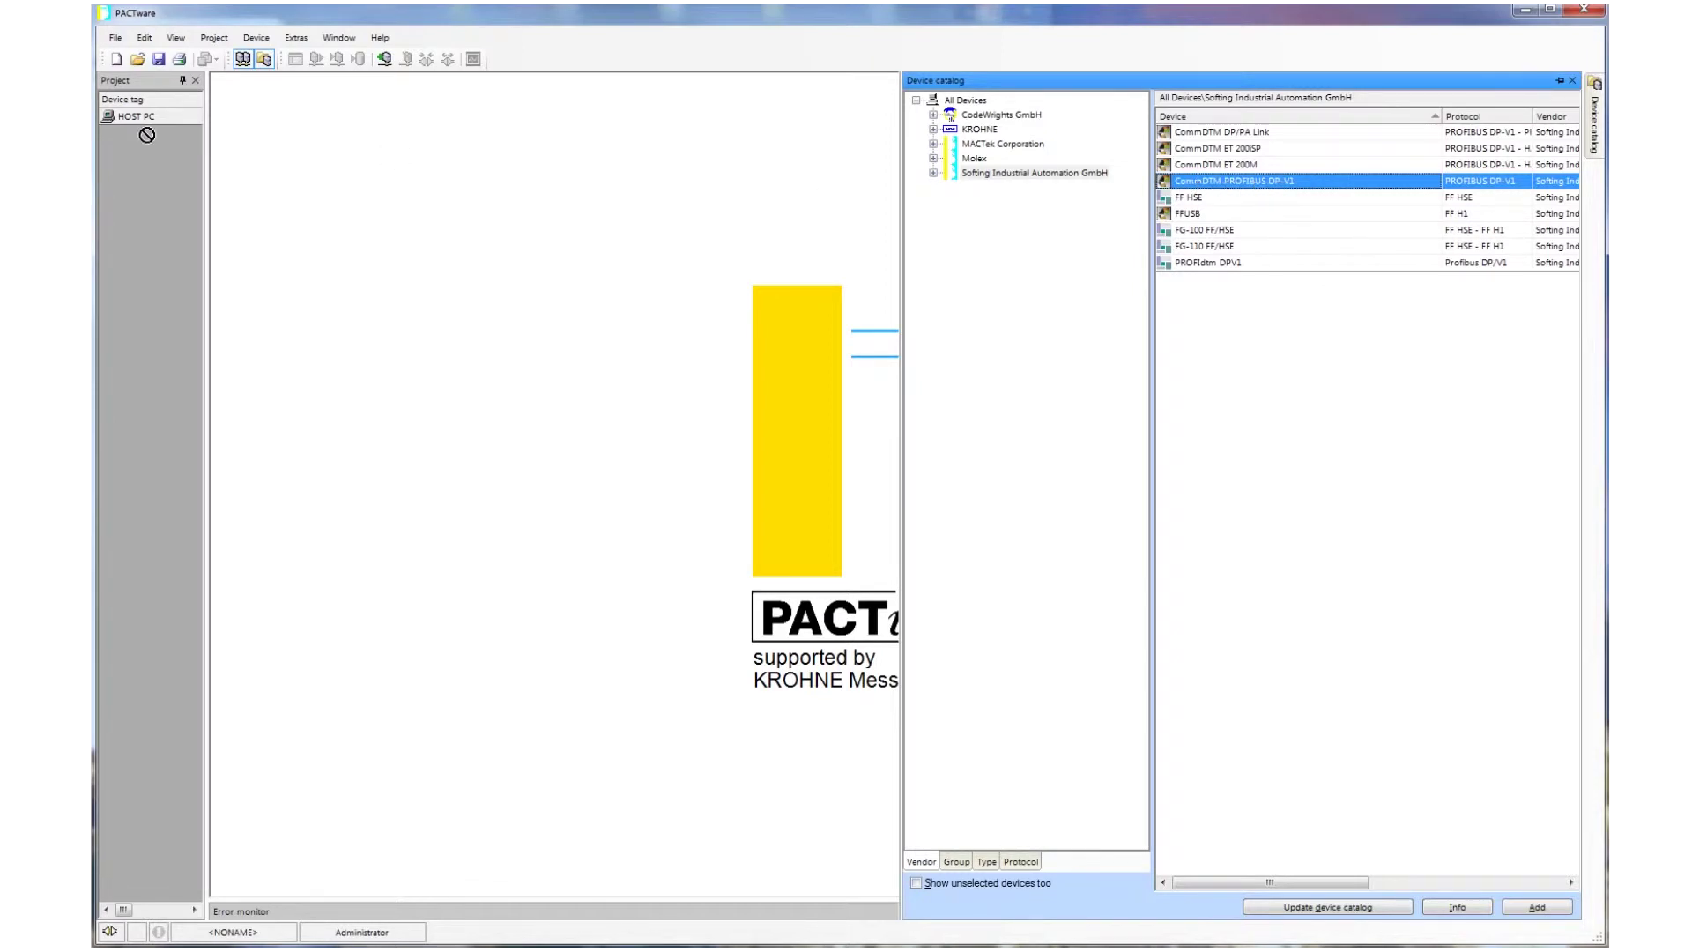
Step: Add CommDTM PROFIBUS DP-V1 under HOST PC, keeping Profibus Modem as board name
left_click_drag(127, 124, 128, 130)
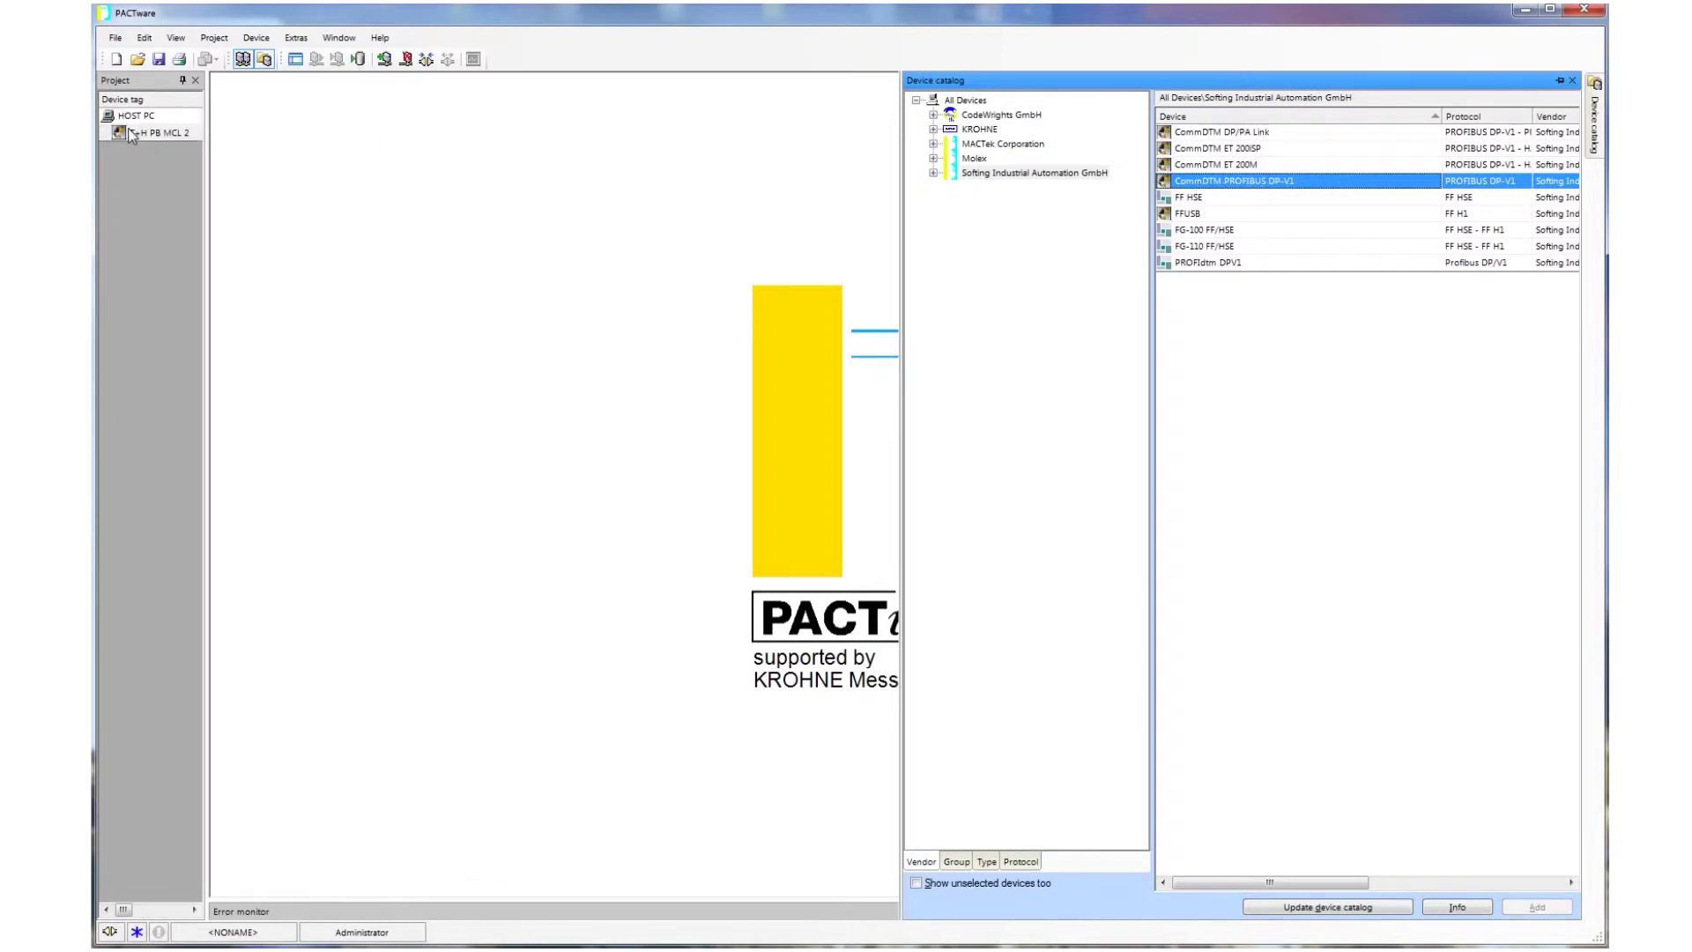
double_click(130, 134)
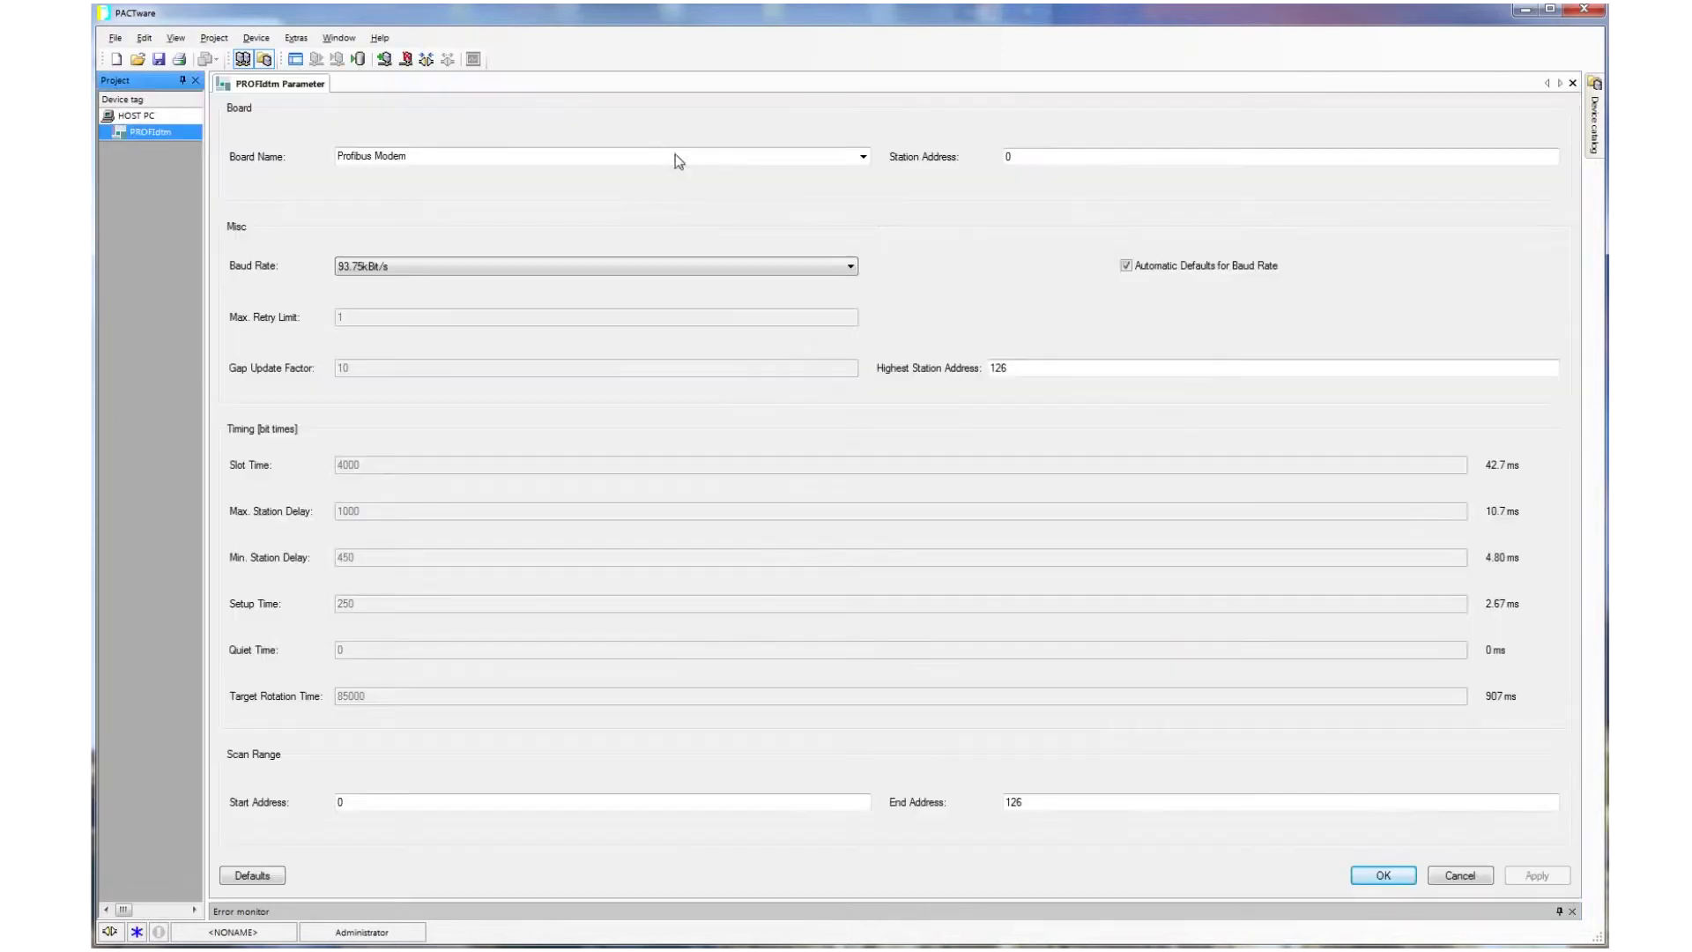
left_click(864, 157)
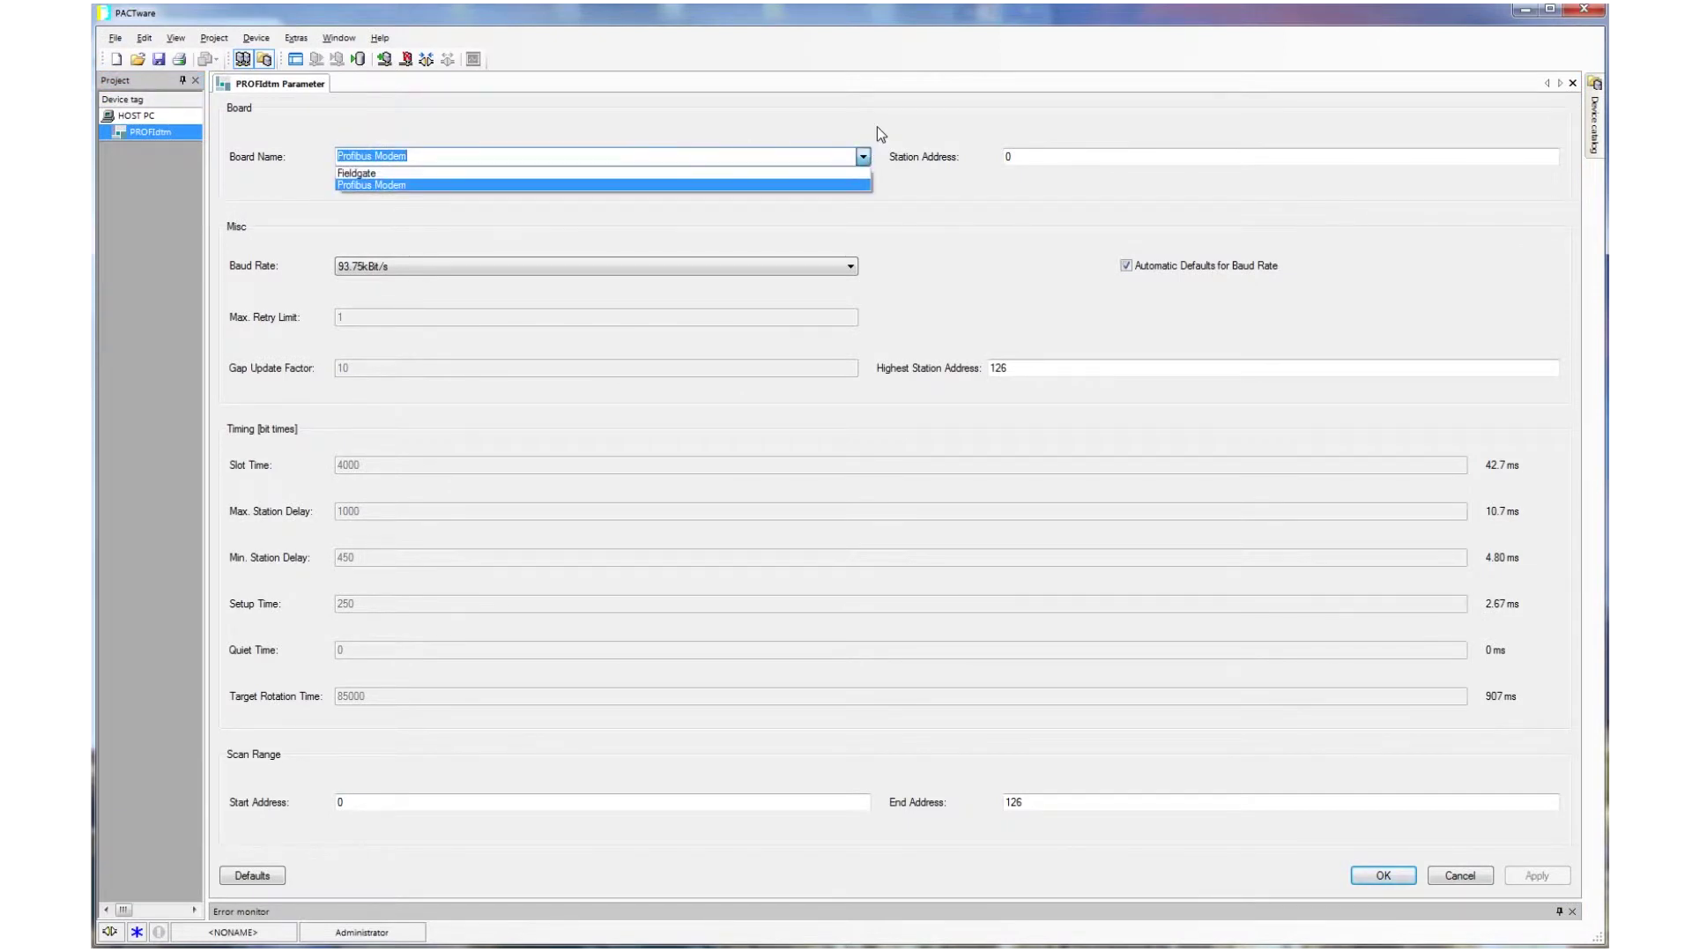
left_click(881, 128)
left_click(1039, 158)
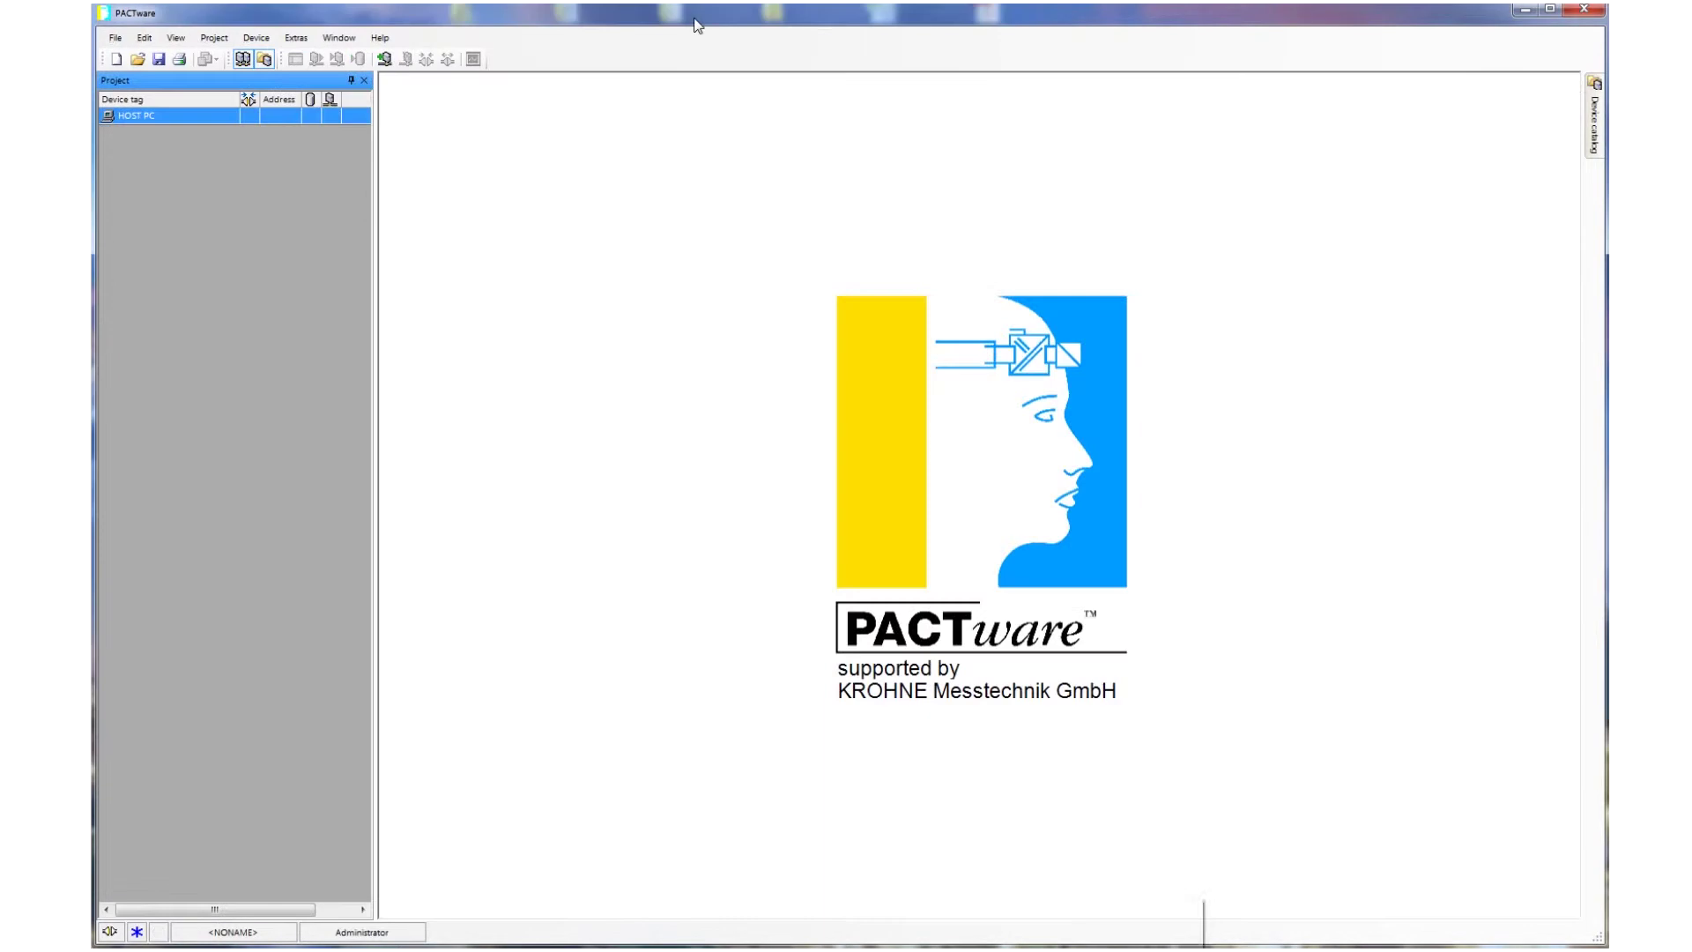
Step: Add a PROFIdtm DPV1 communication device under HOST PC
right_click(164, 115)
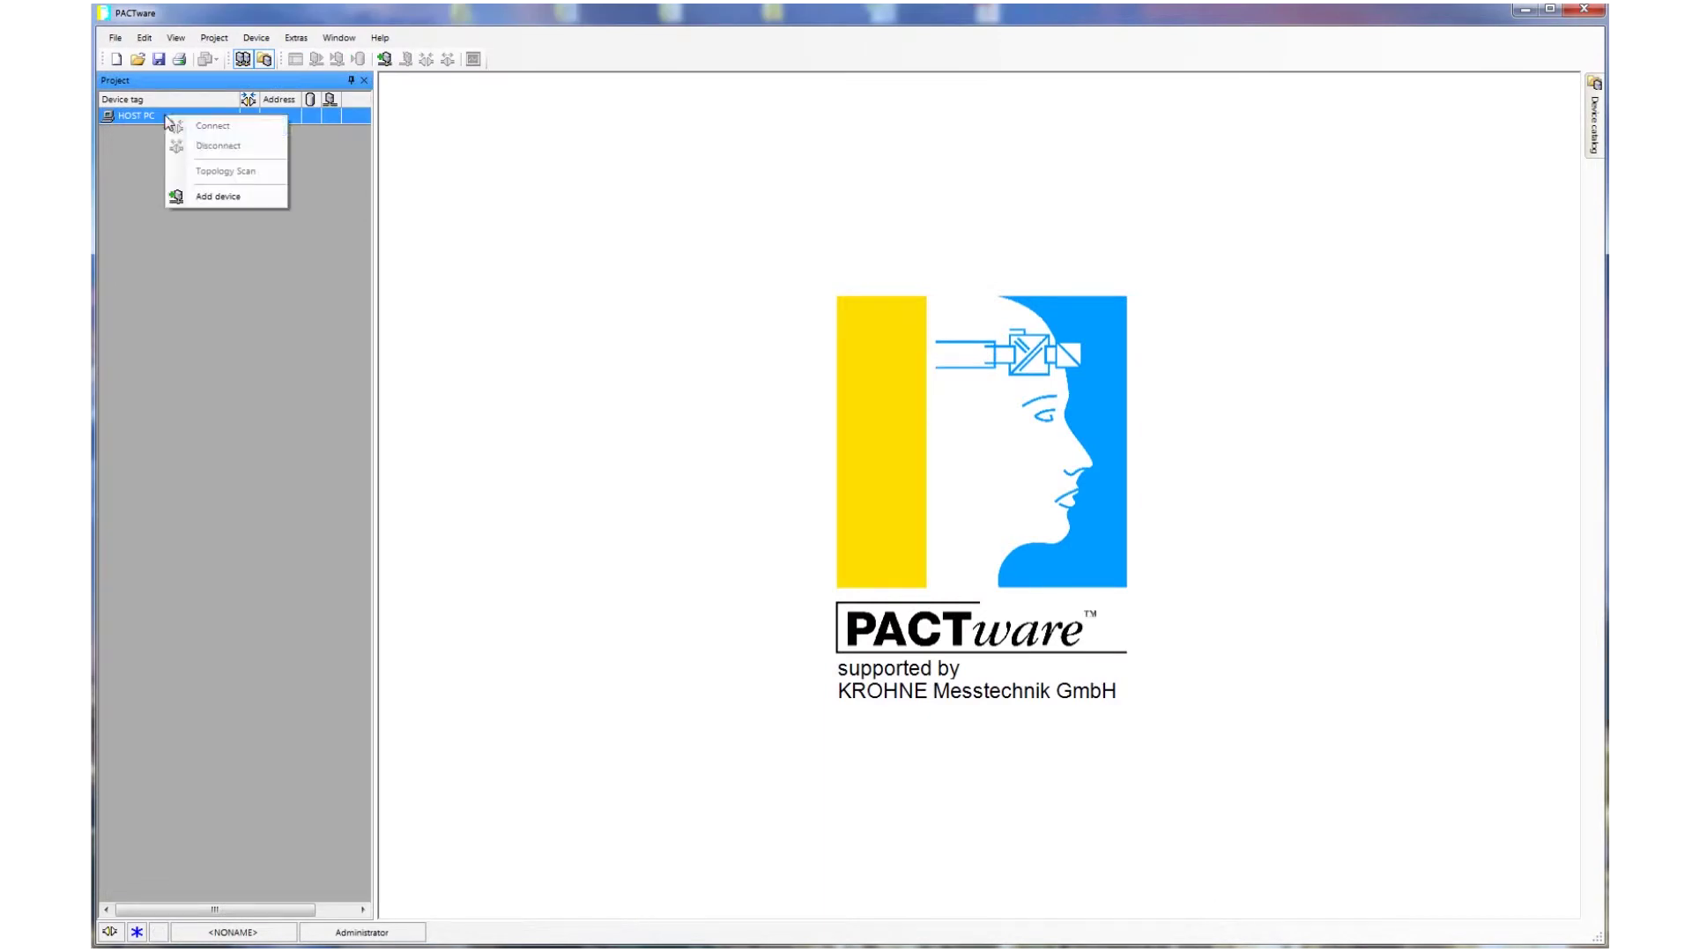
left_click(202, 194)
double_click(577, 460)
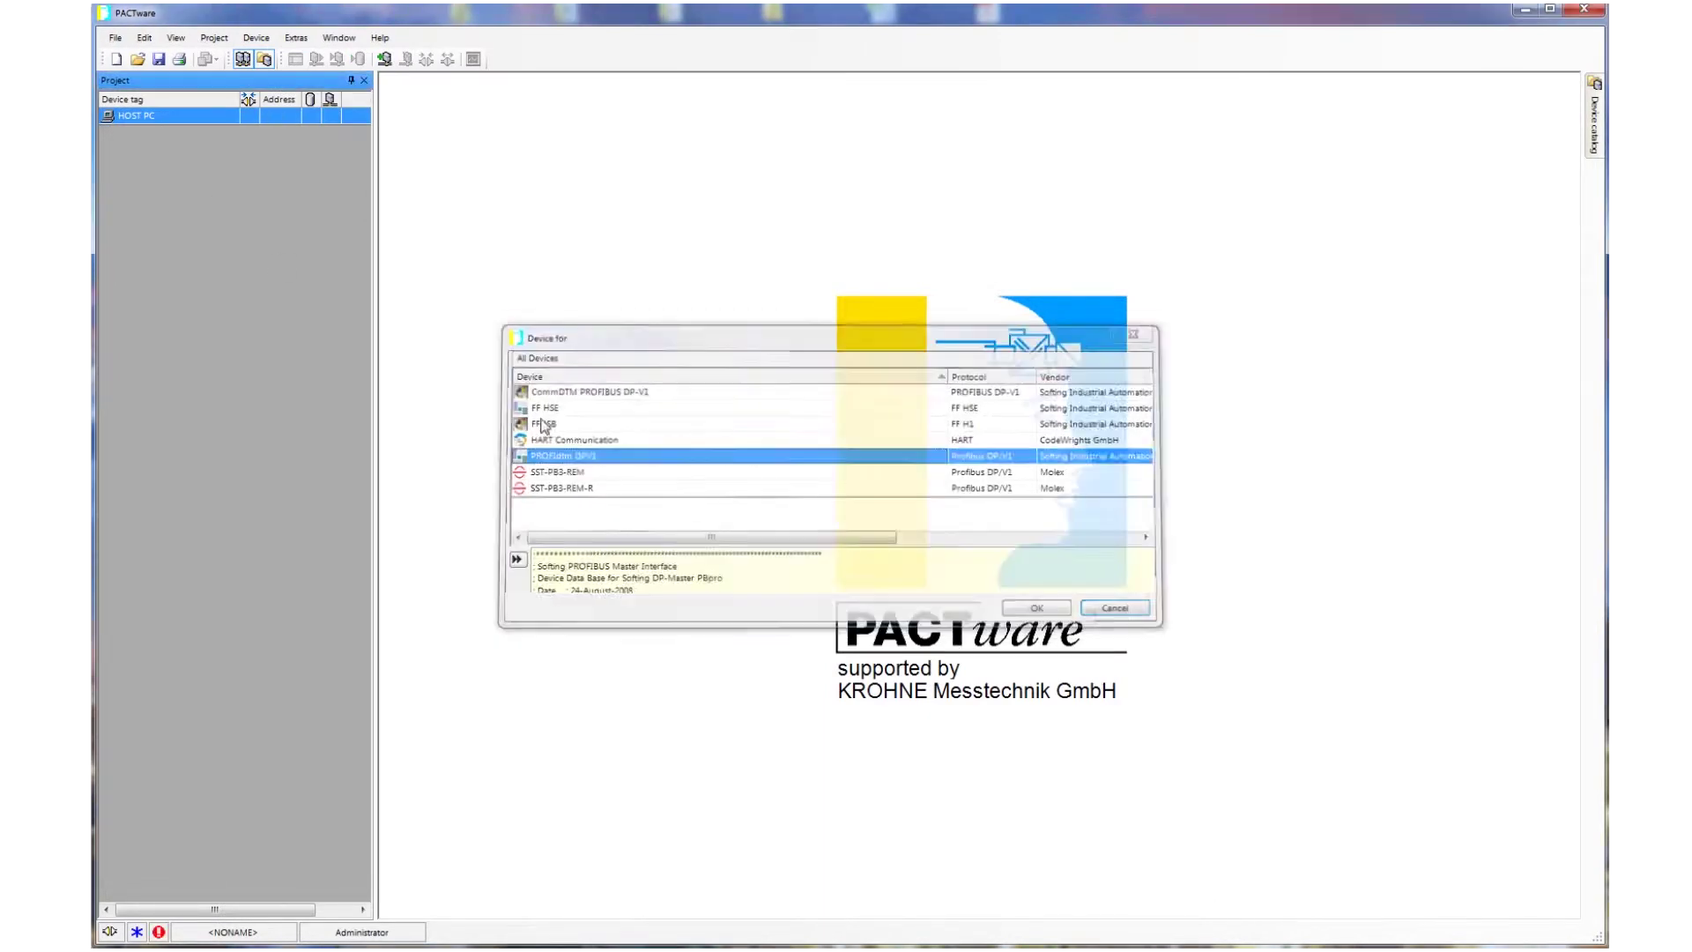
Step: Topology-scan the PROFIdtm bus to find the MFC400 (RS-485) at address 50
right_click(171, 134)
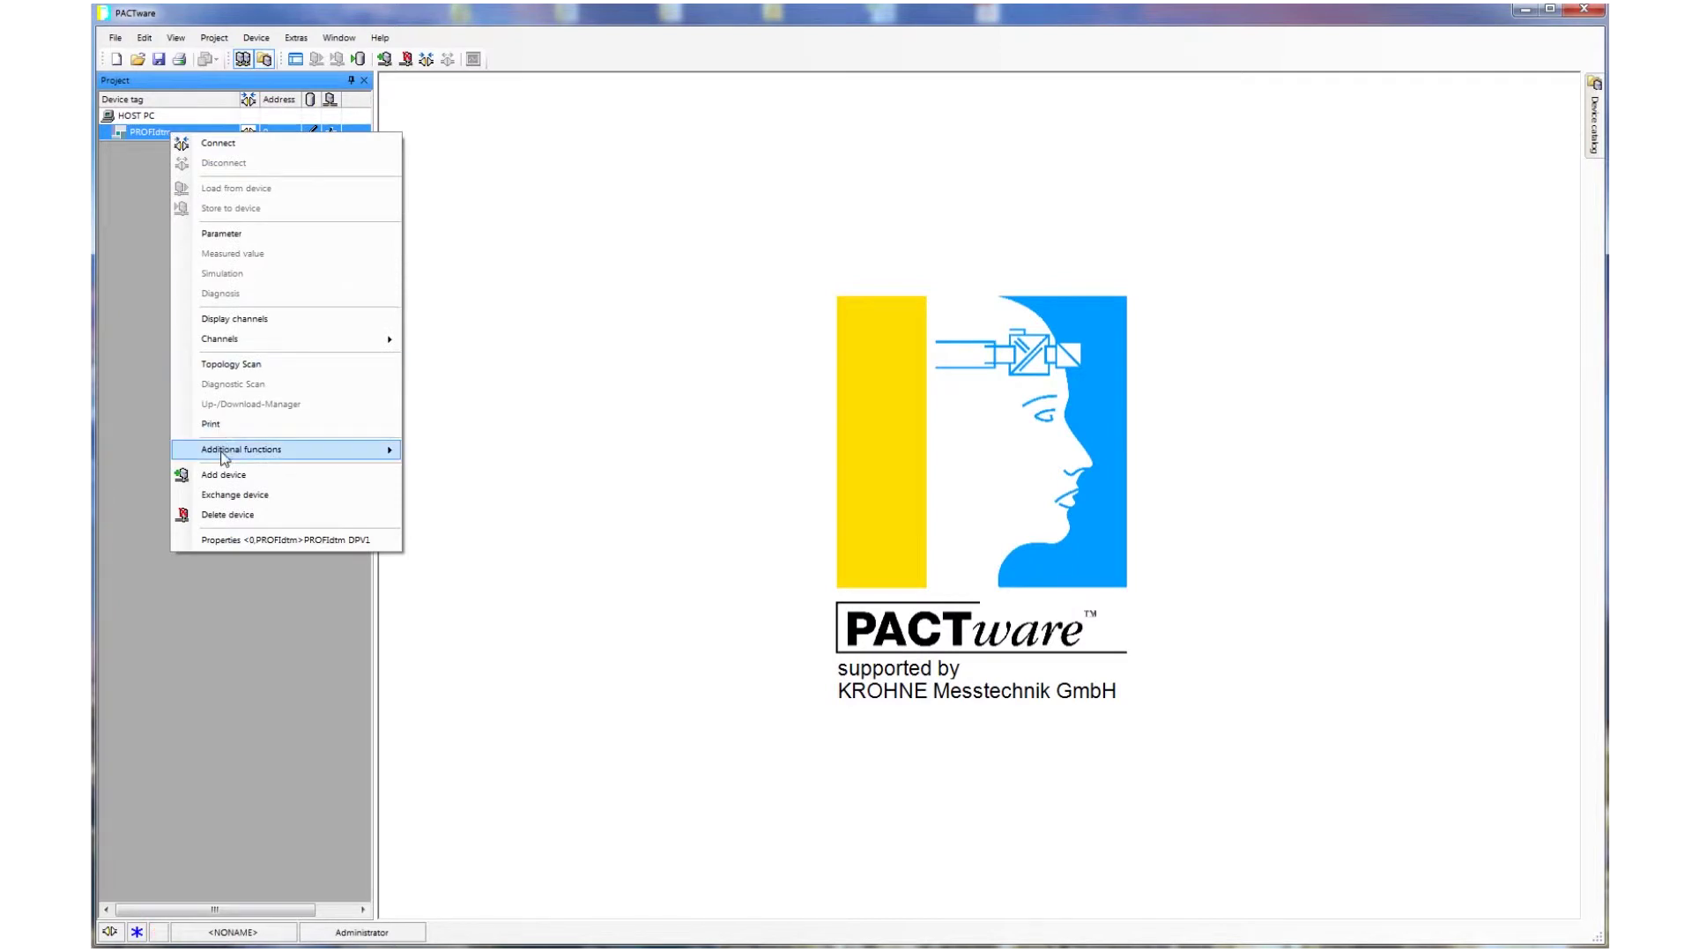
left_click(229, 364)
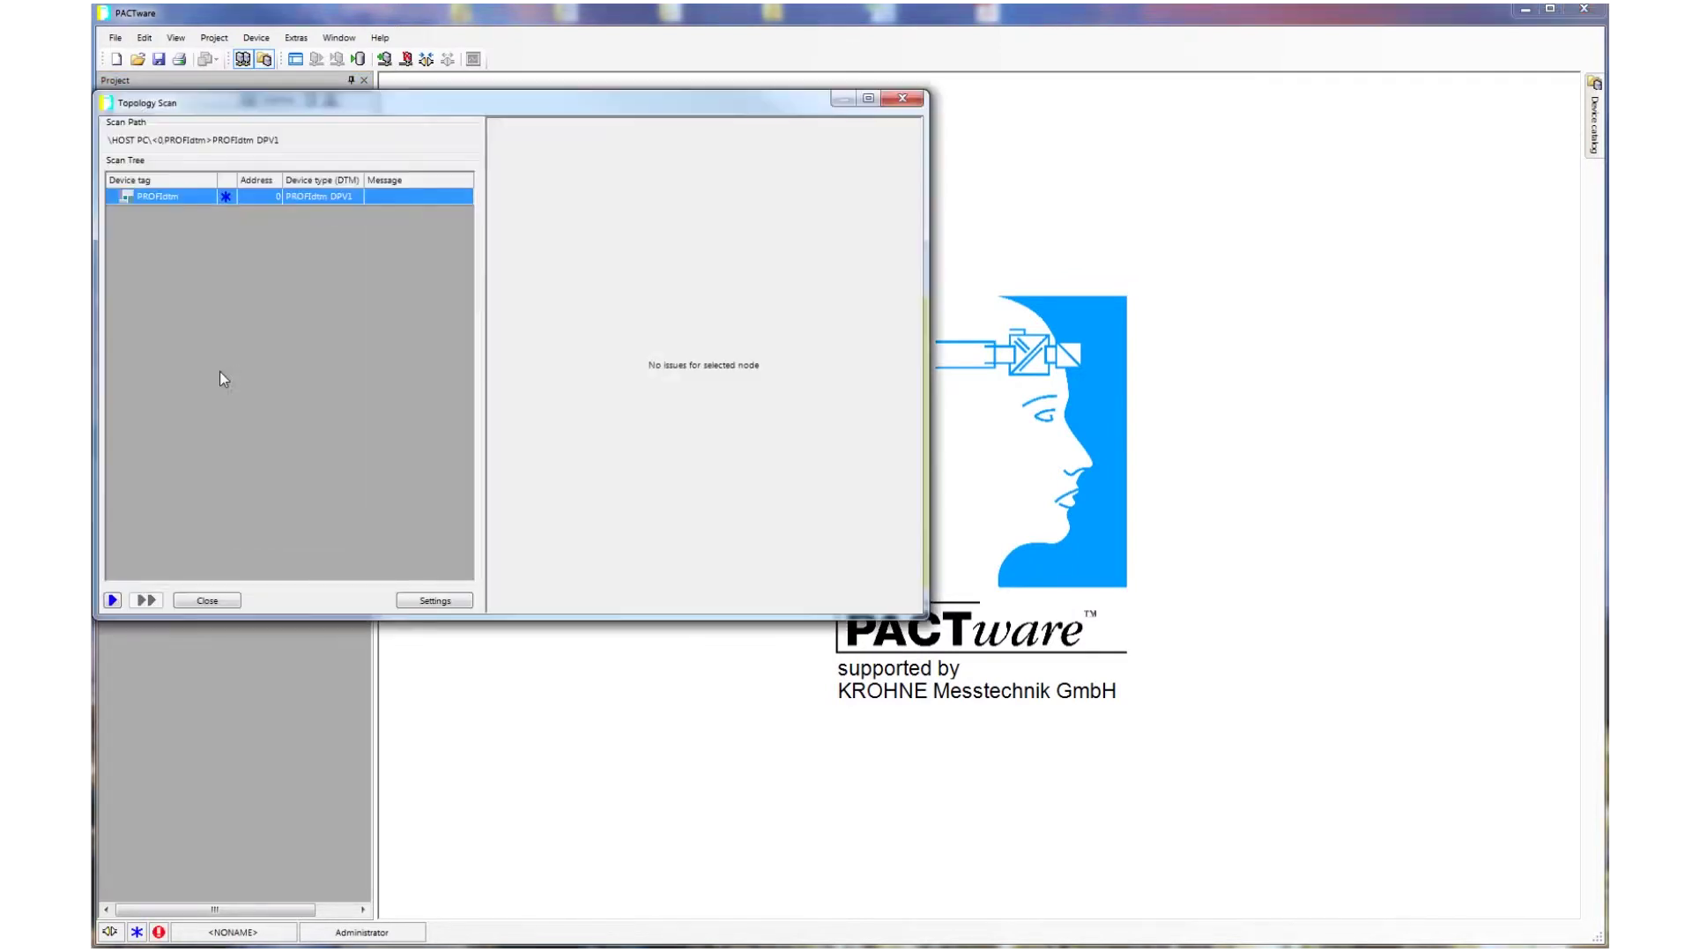
left_click(114, 600)
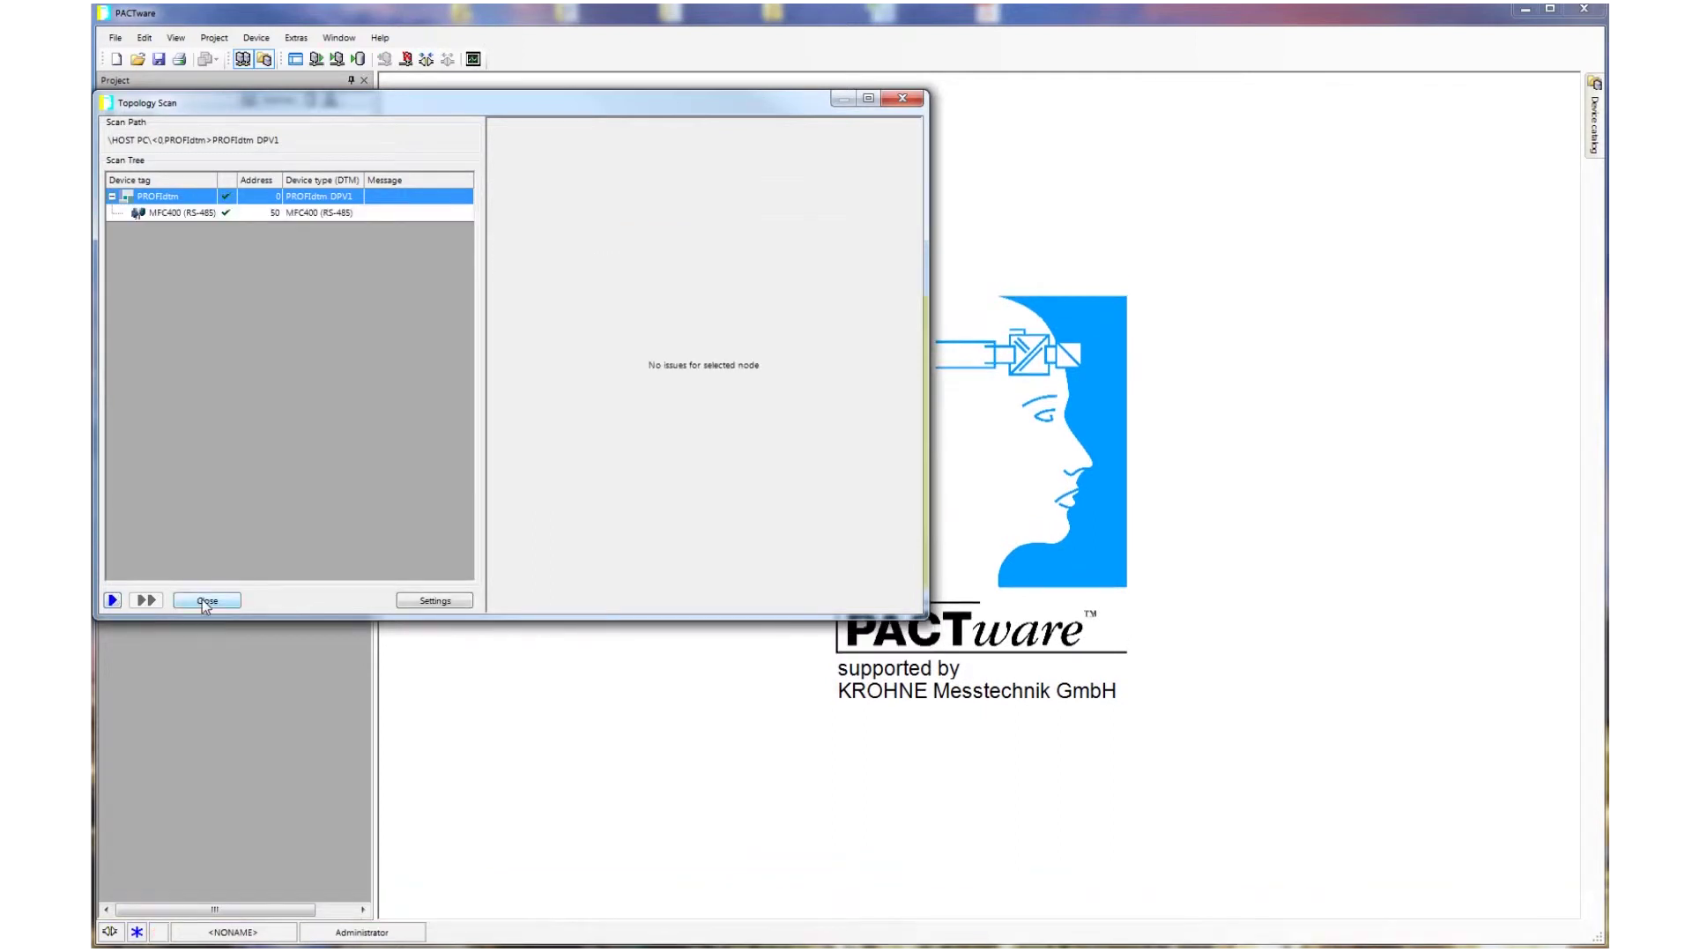
left_click(276, 214)
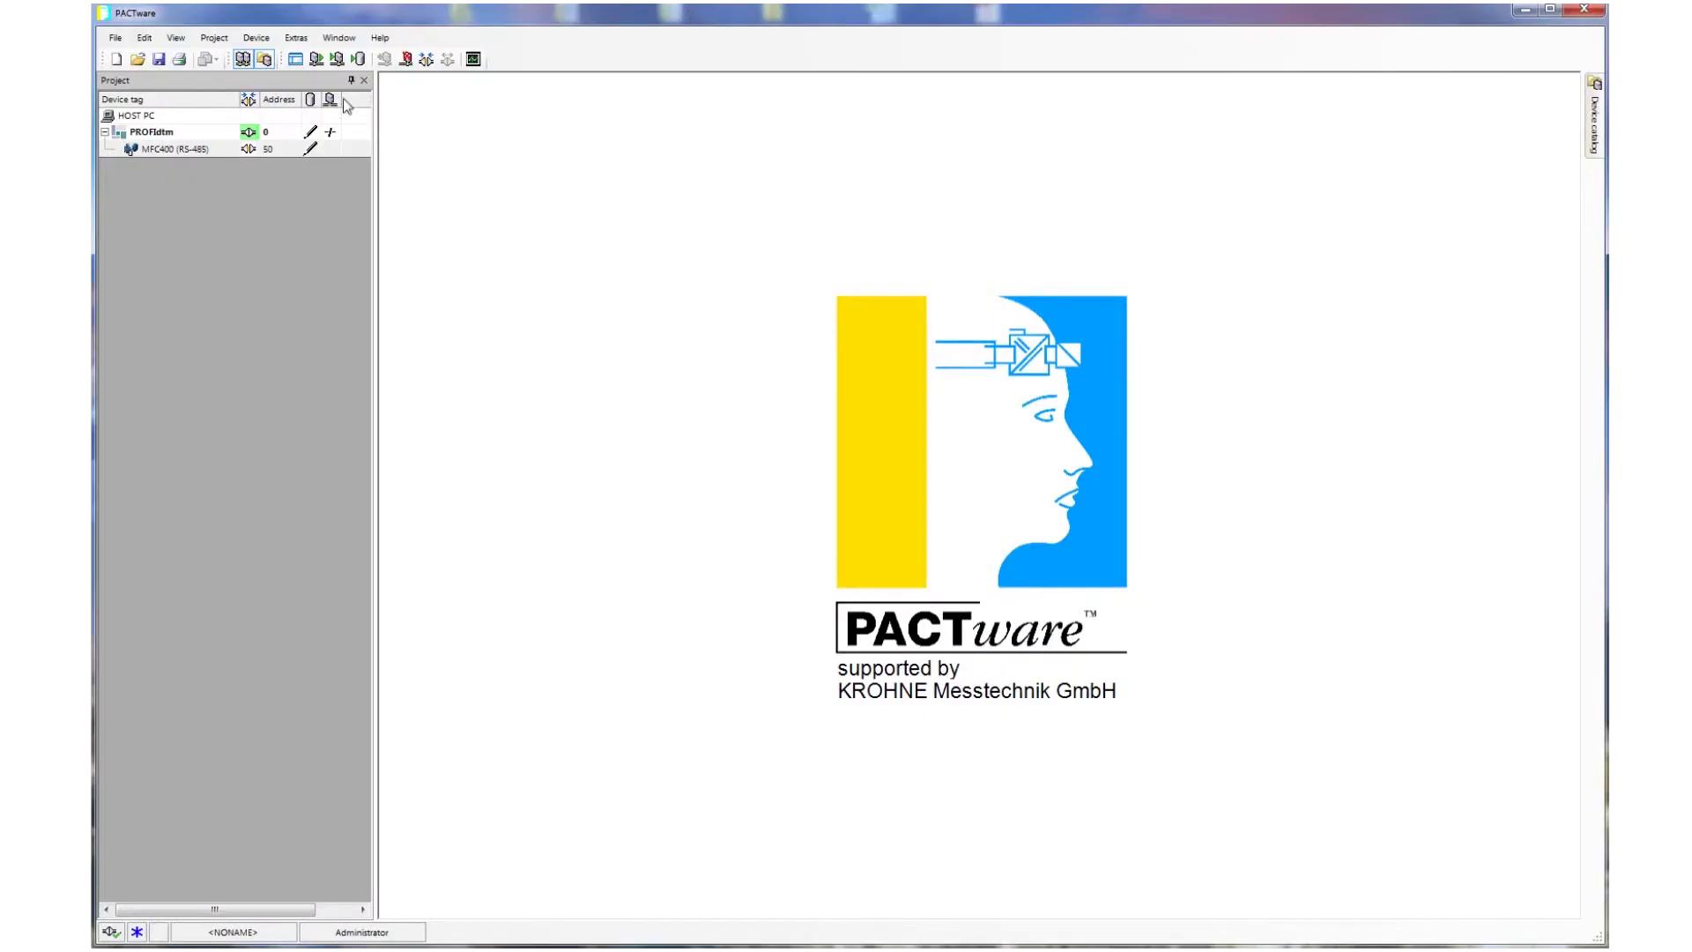
Step: Connect to the MFC400 flow meter and open its parameter view
right_click(196, 149)
left_click(242, 162)
double_click(197, 150)
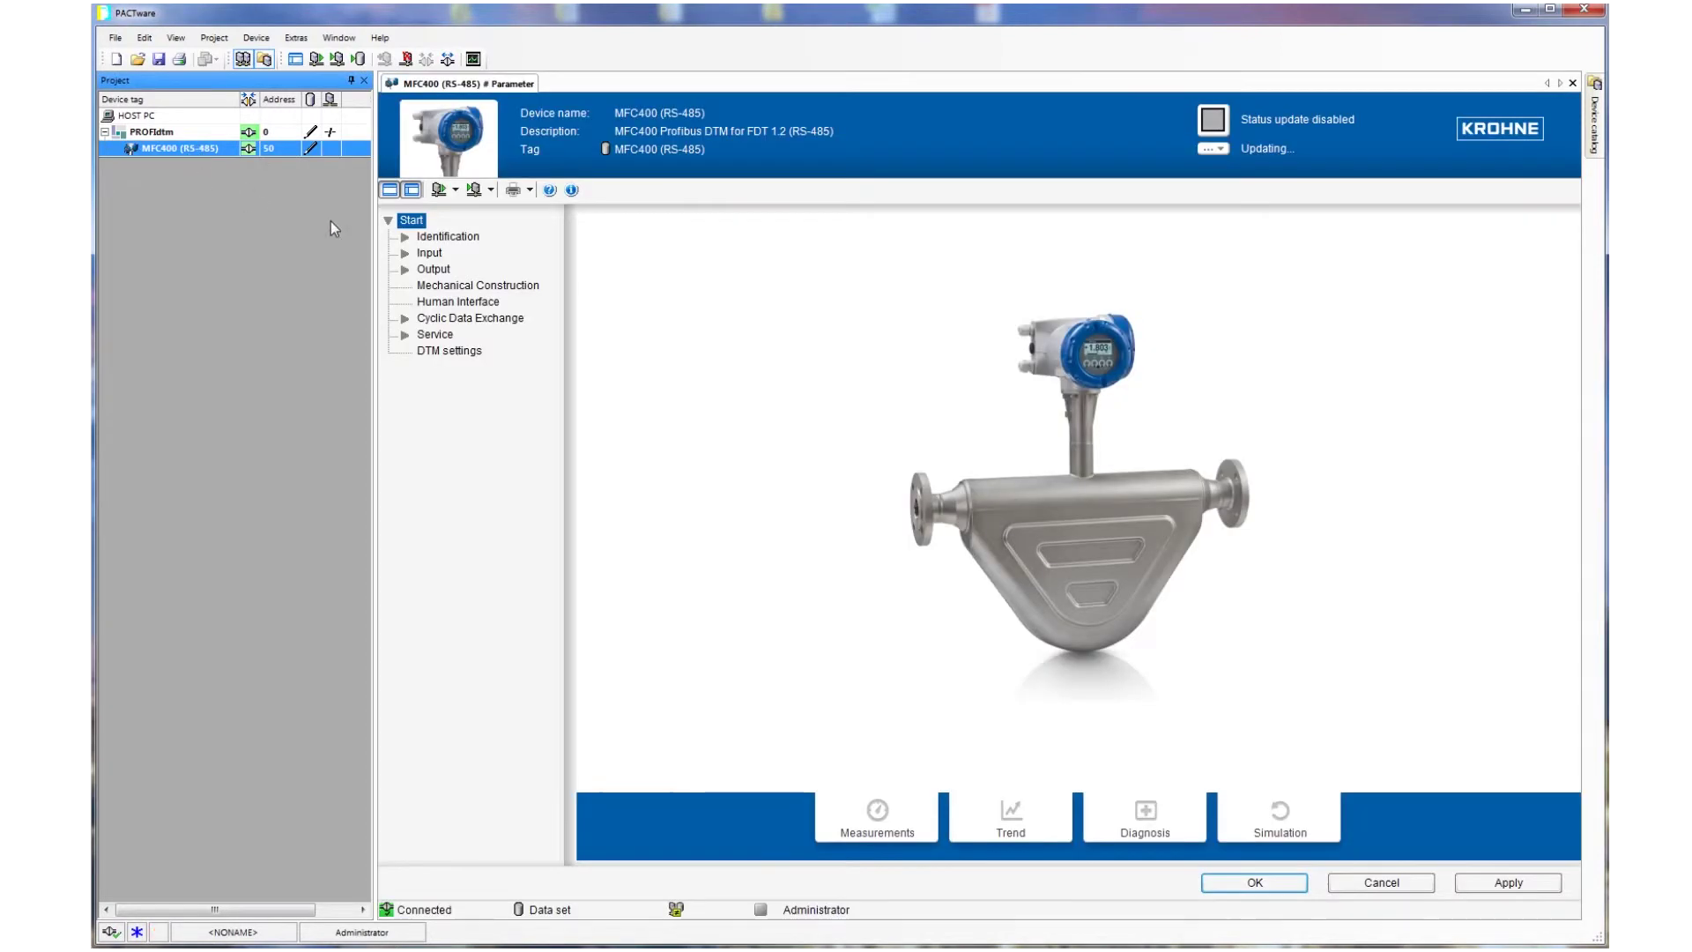
Step: Set the Identification > Operation Unit tag to PACTware and write it to the device
double_click(431, 238)
left_click(439, 254)
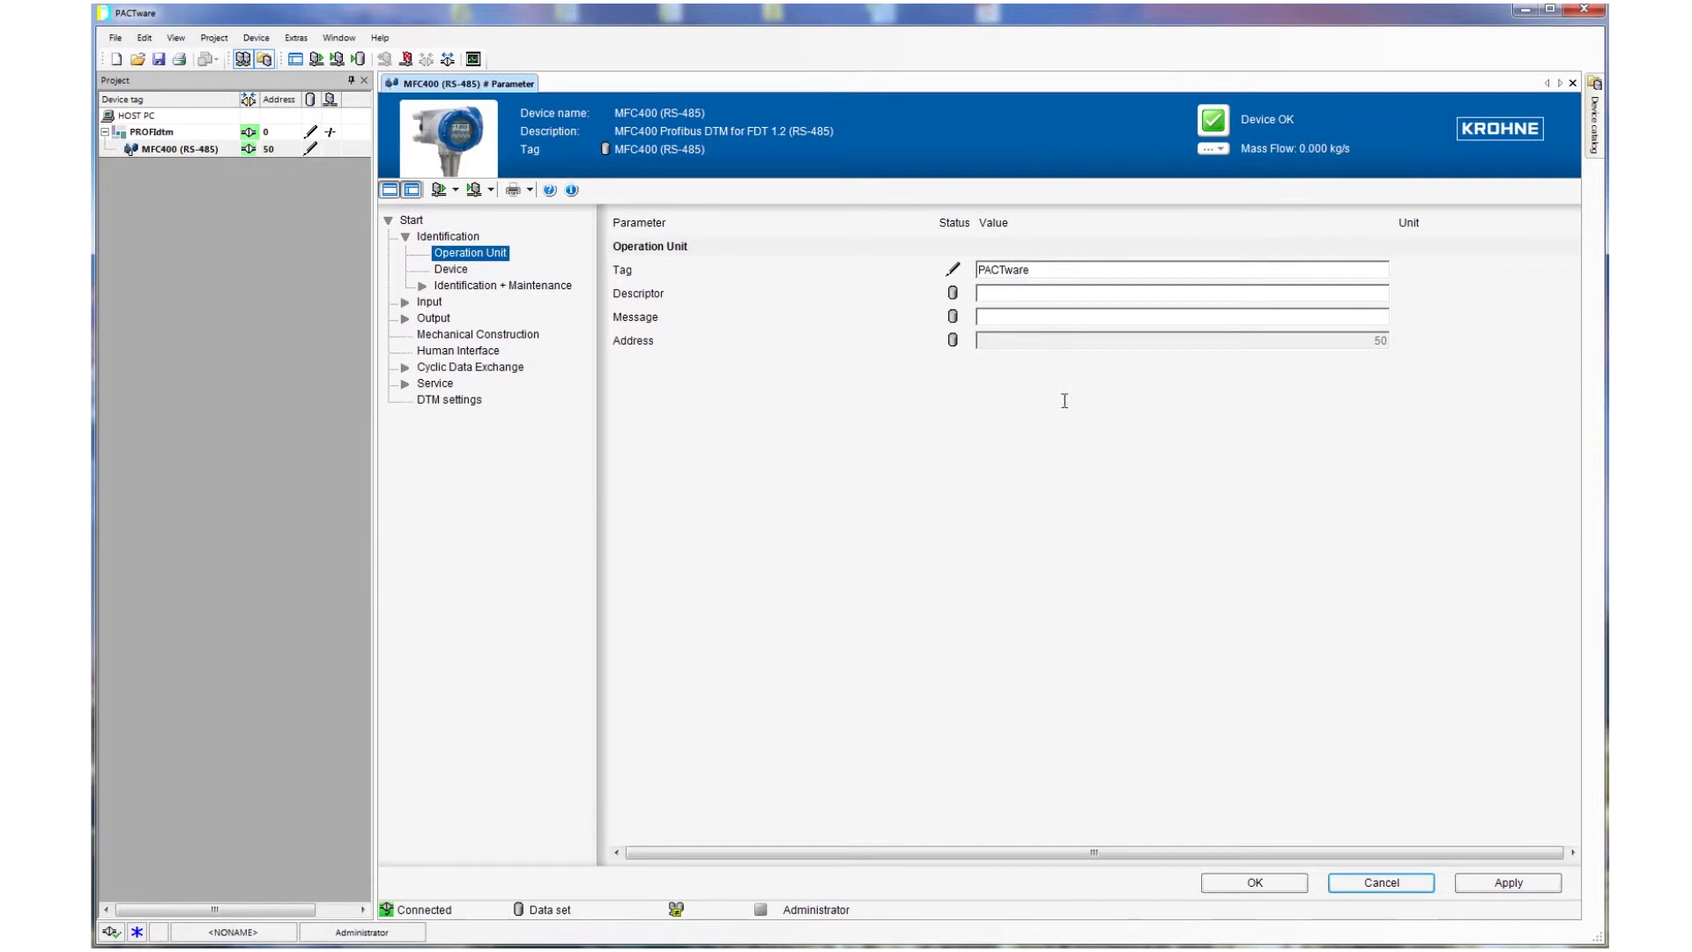
right_click(517, 268)
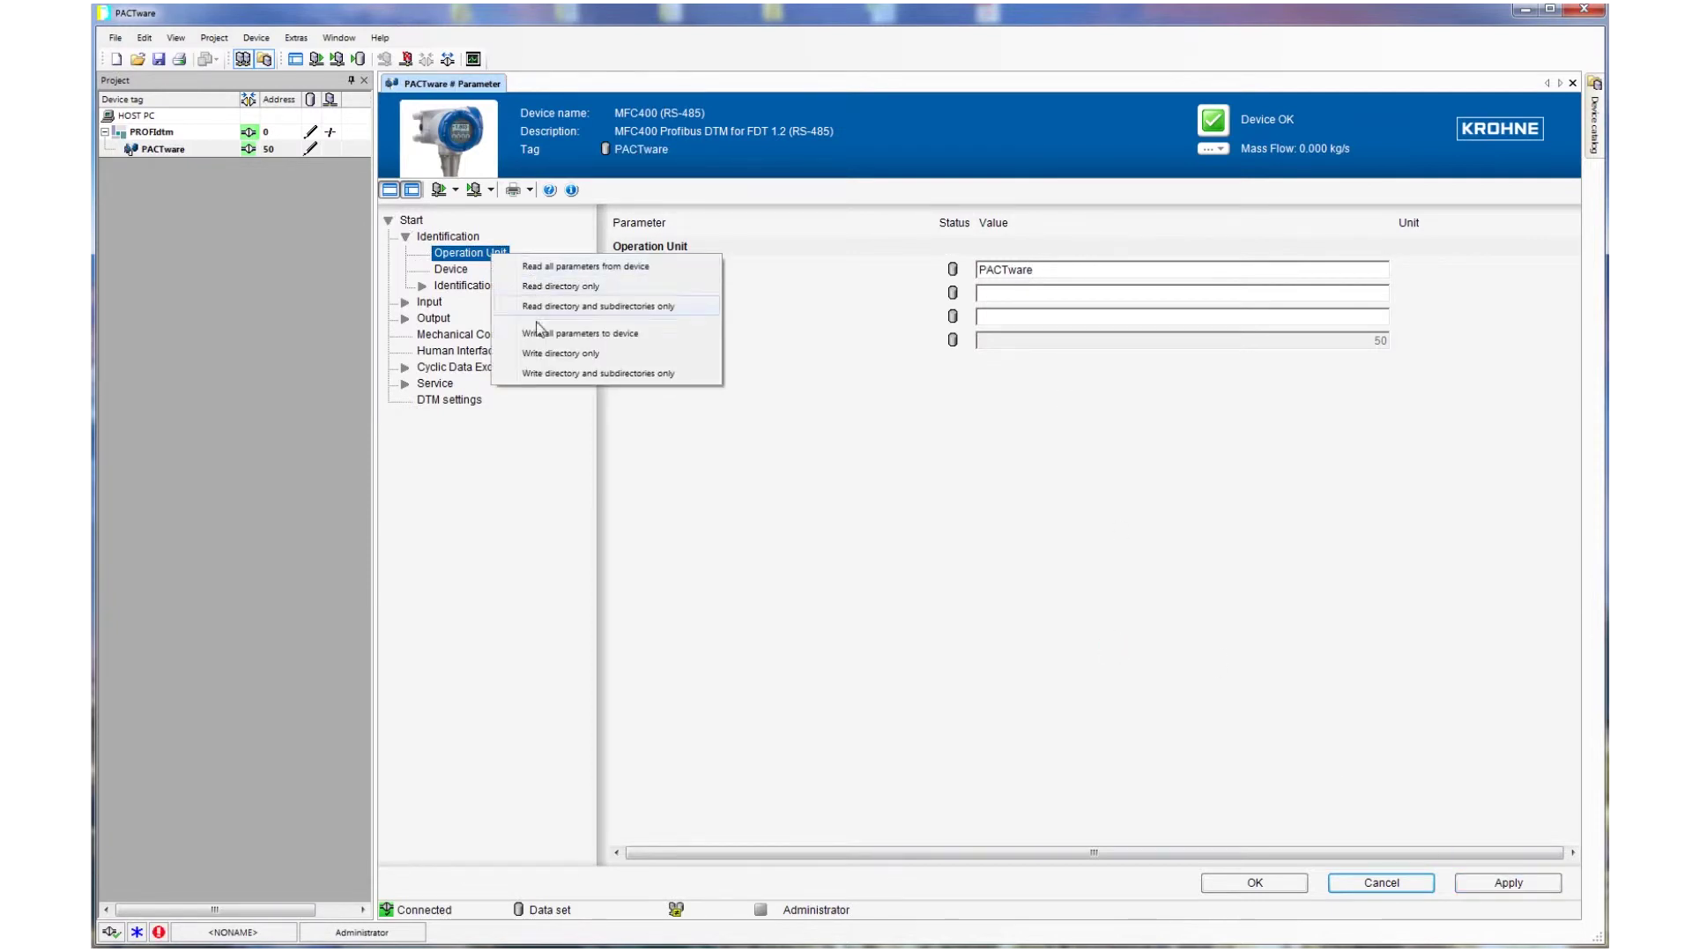
left_click(544, 354)
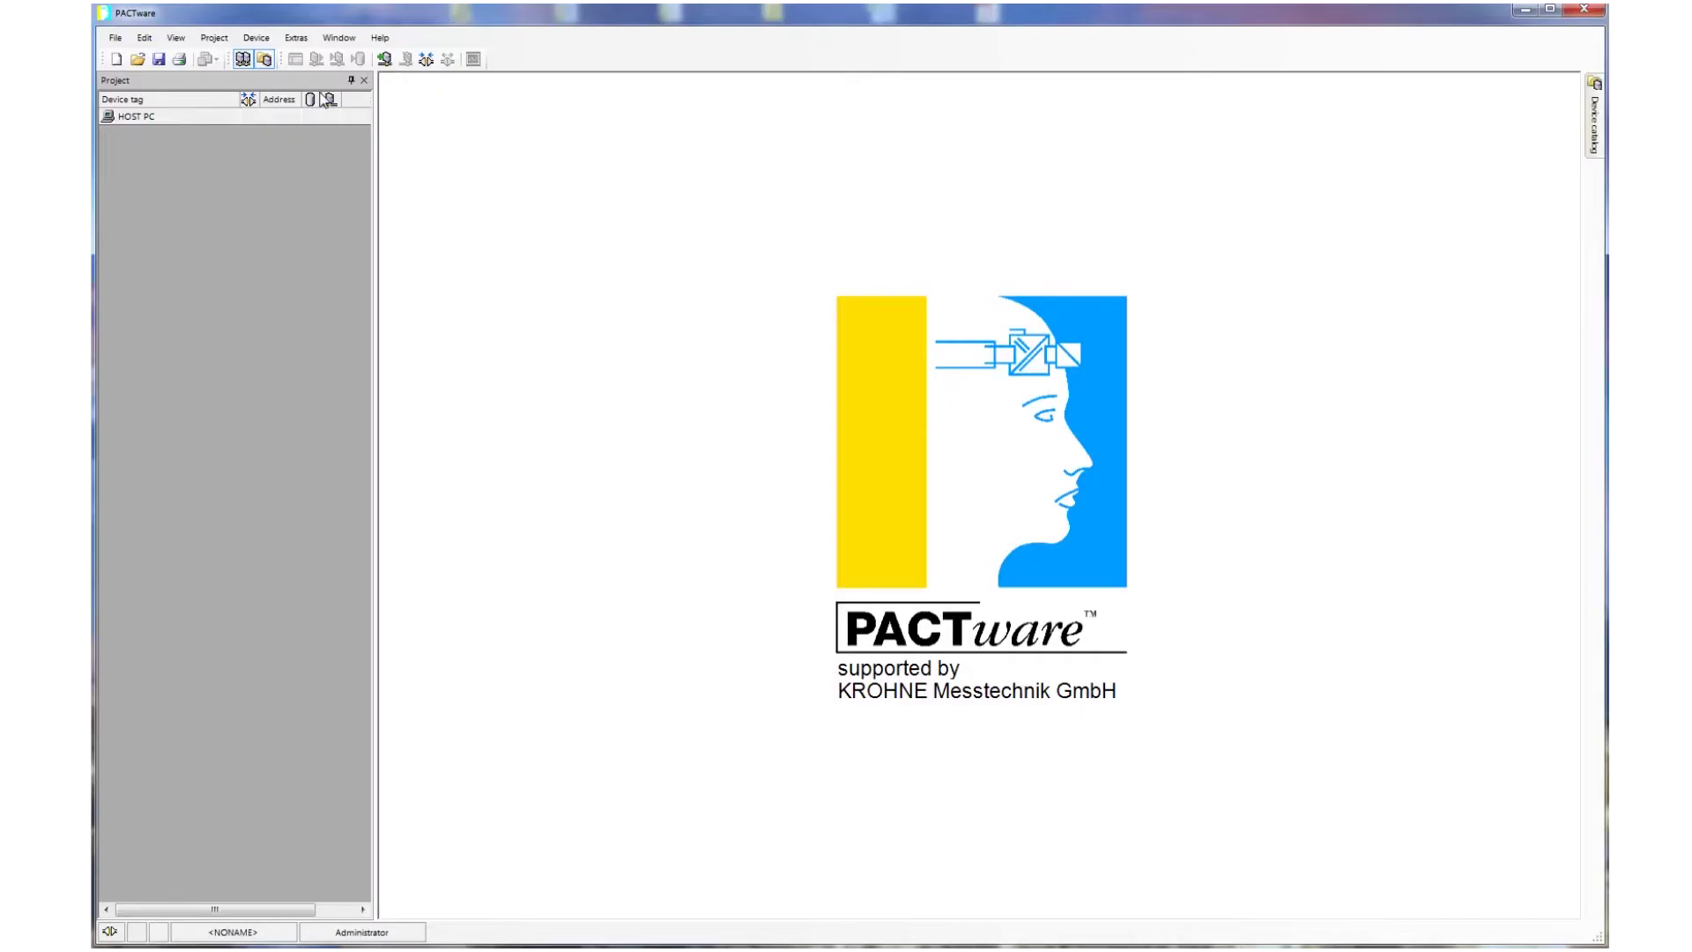
Step: Add a CommDTM PROFIBUS DP-V1 gateway (T+H PB MCL 2) under HOST PC with manual hardware selection
right_click(207, 115)
left_click(241, 198)
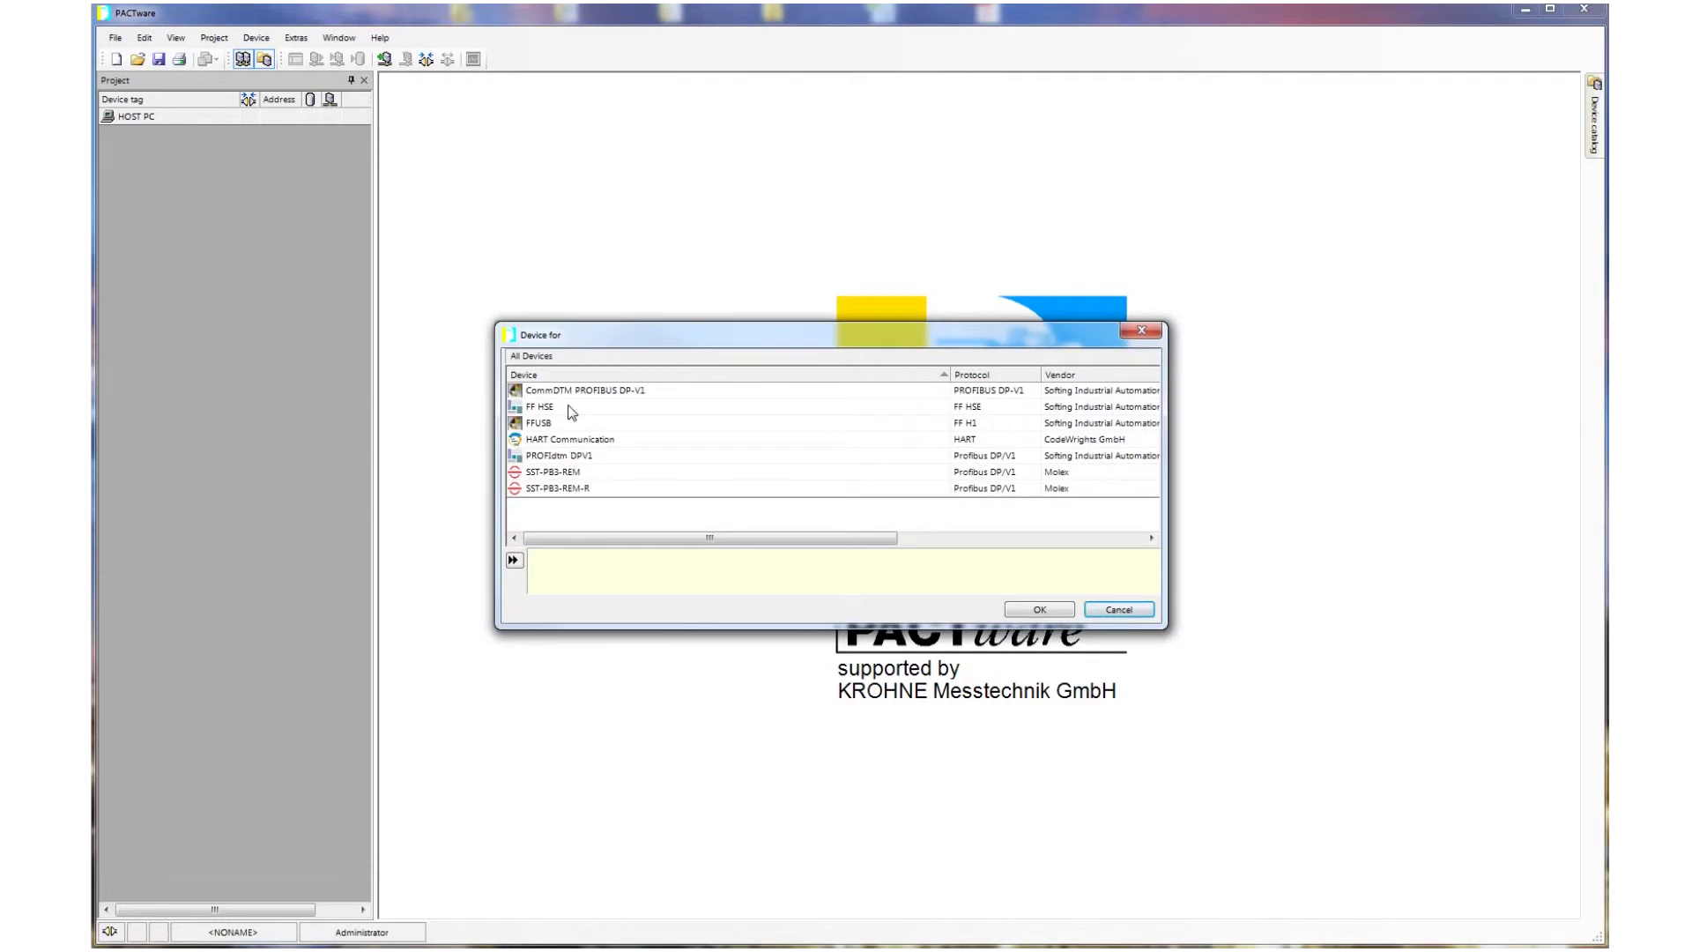
double_click(572, 391)
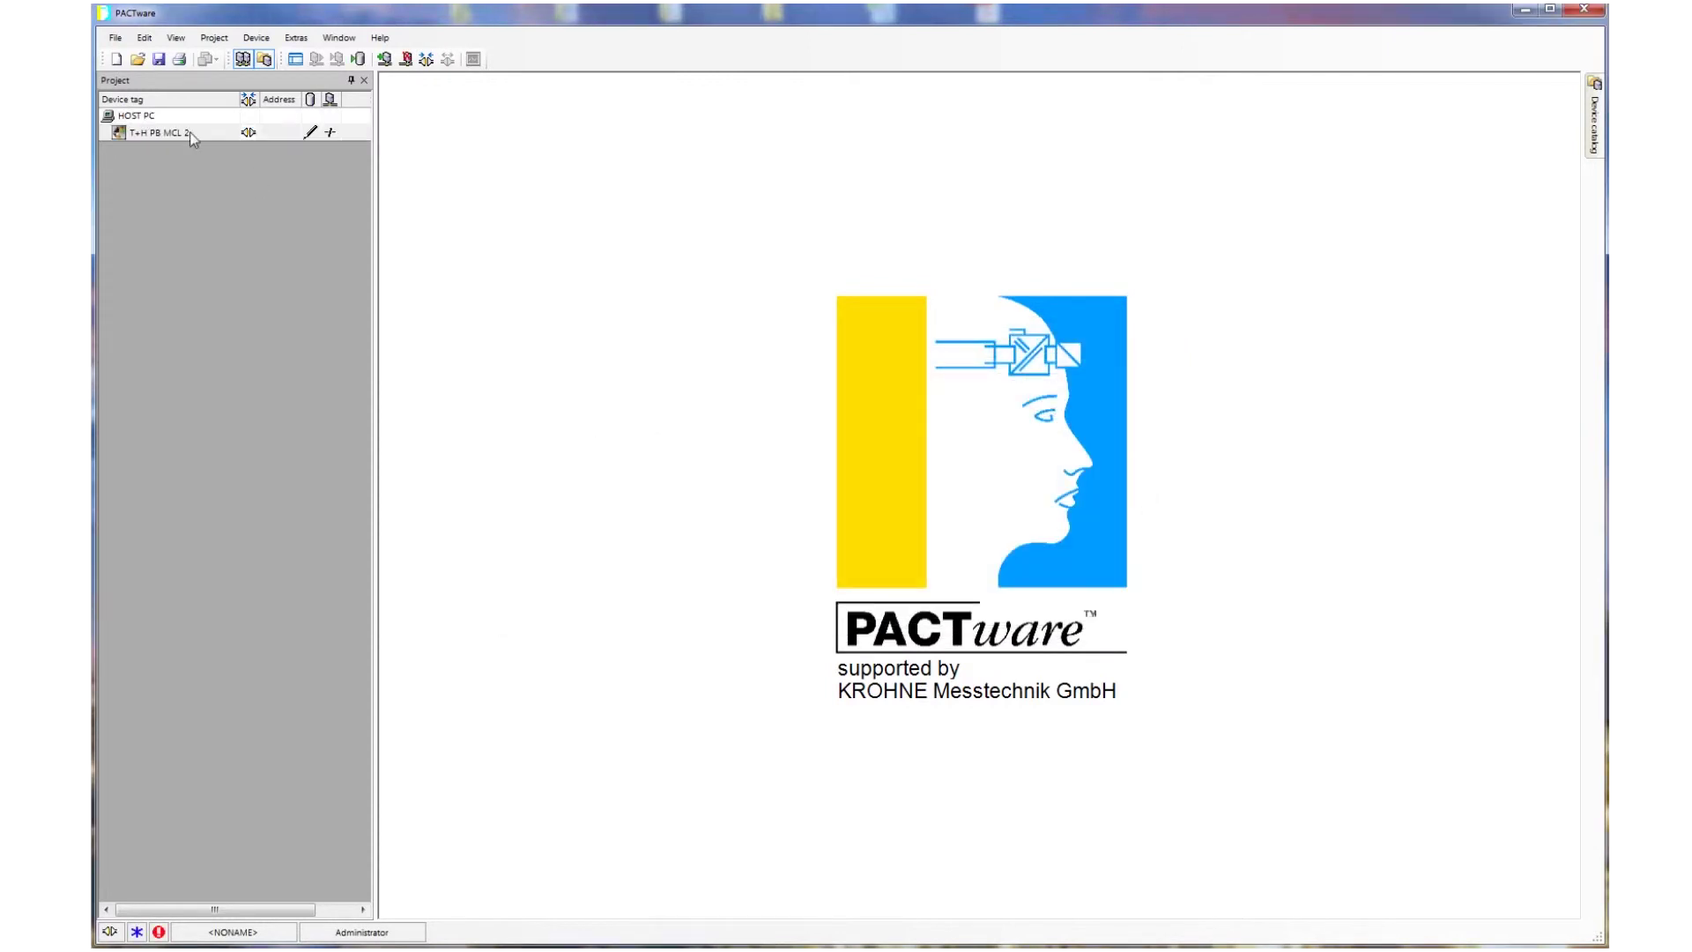
double_click(181, 133)
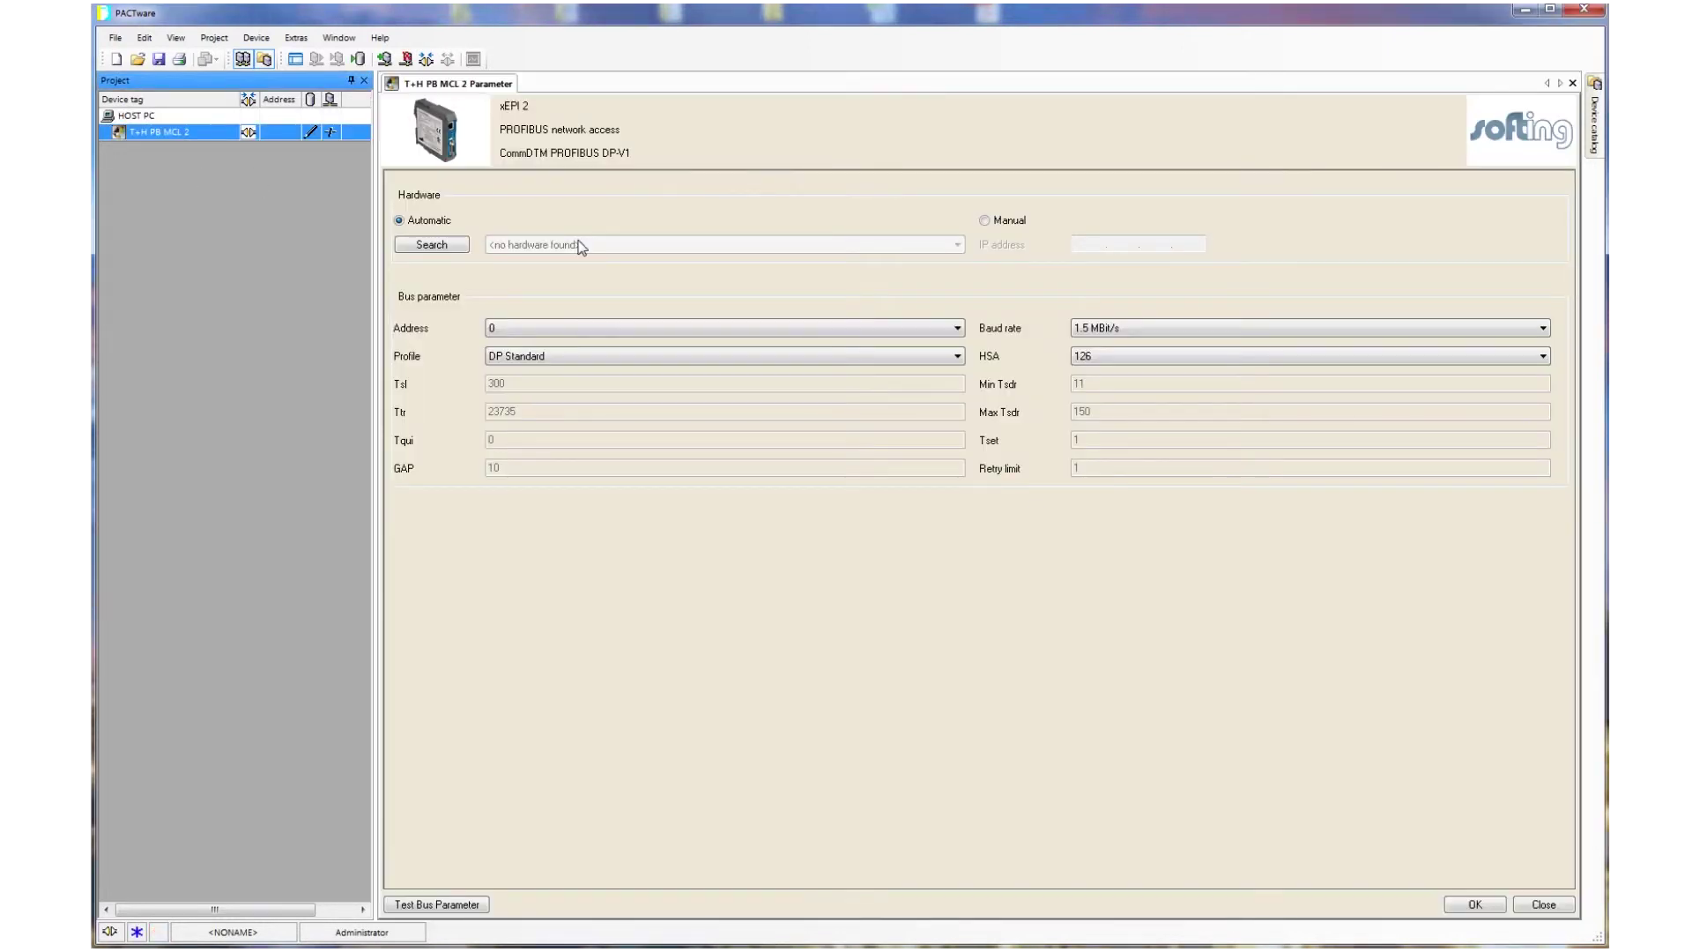
left_click(985, 221)
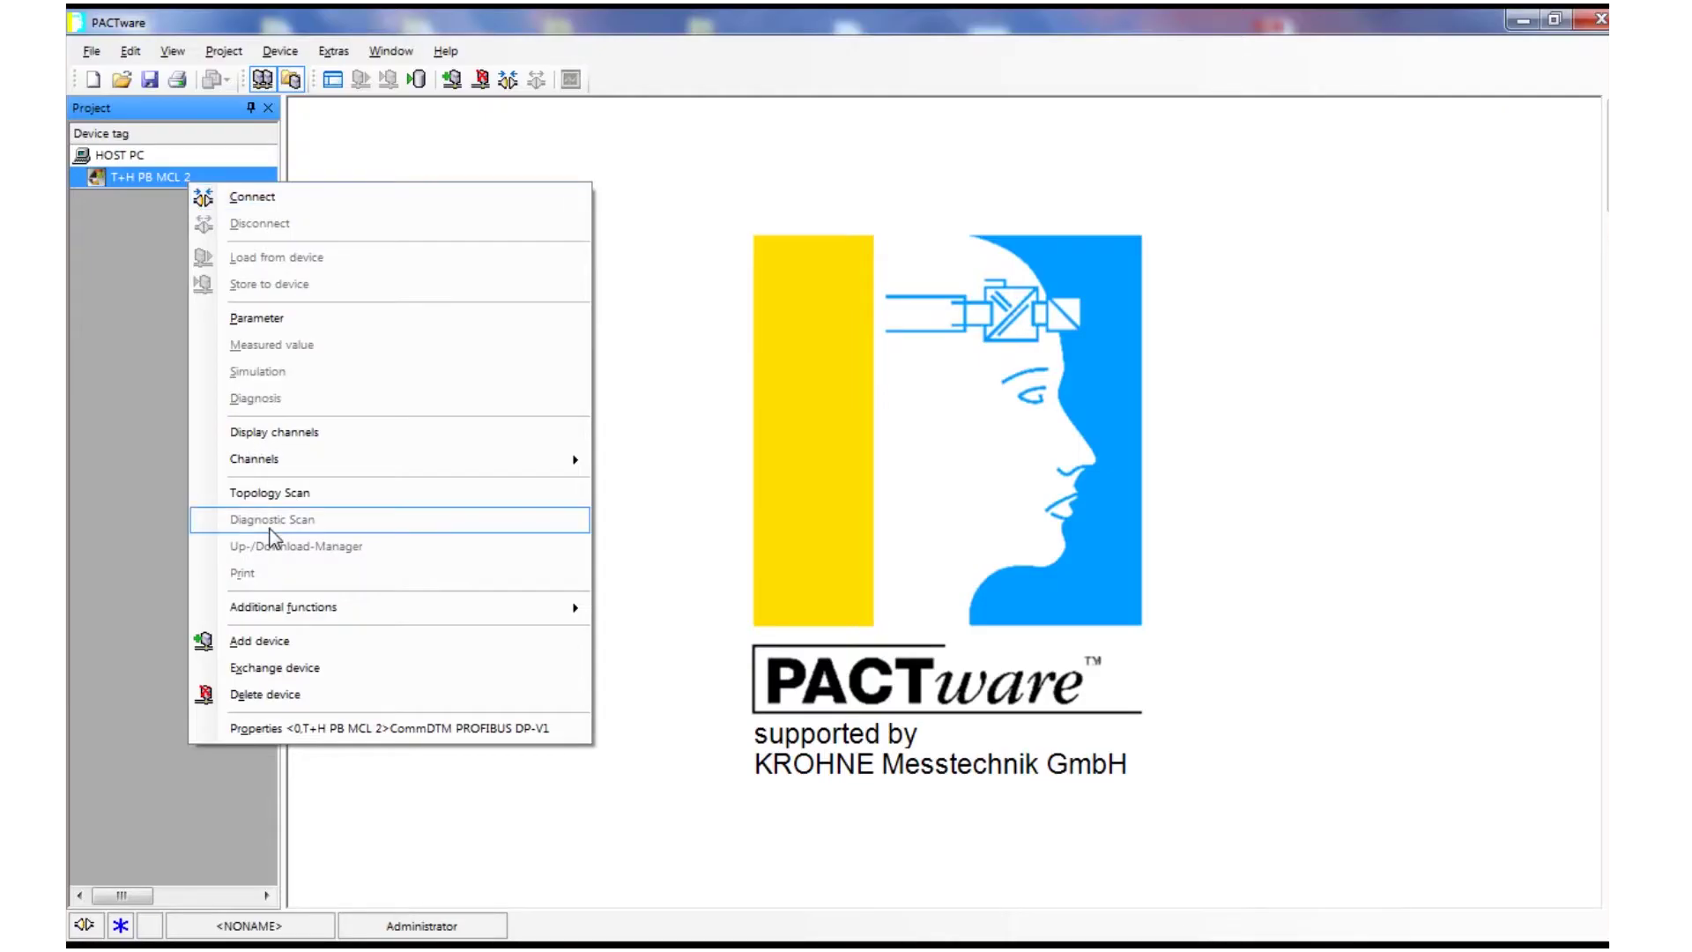
Step: Topology-scan the PROFIBUS network under T+H PB MCL 2
left_click(266, 494)
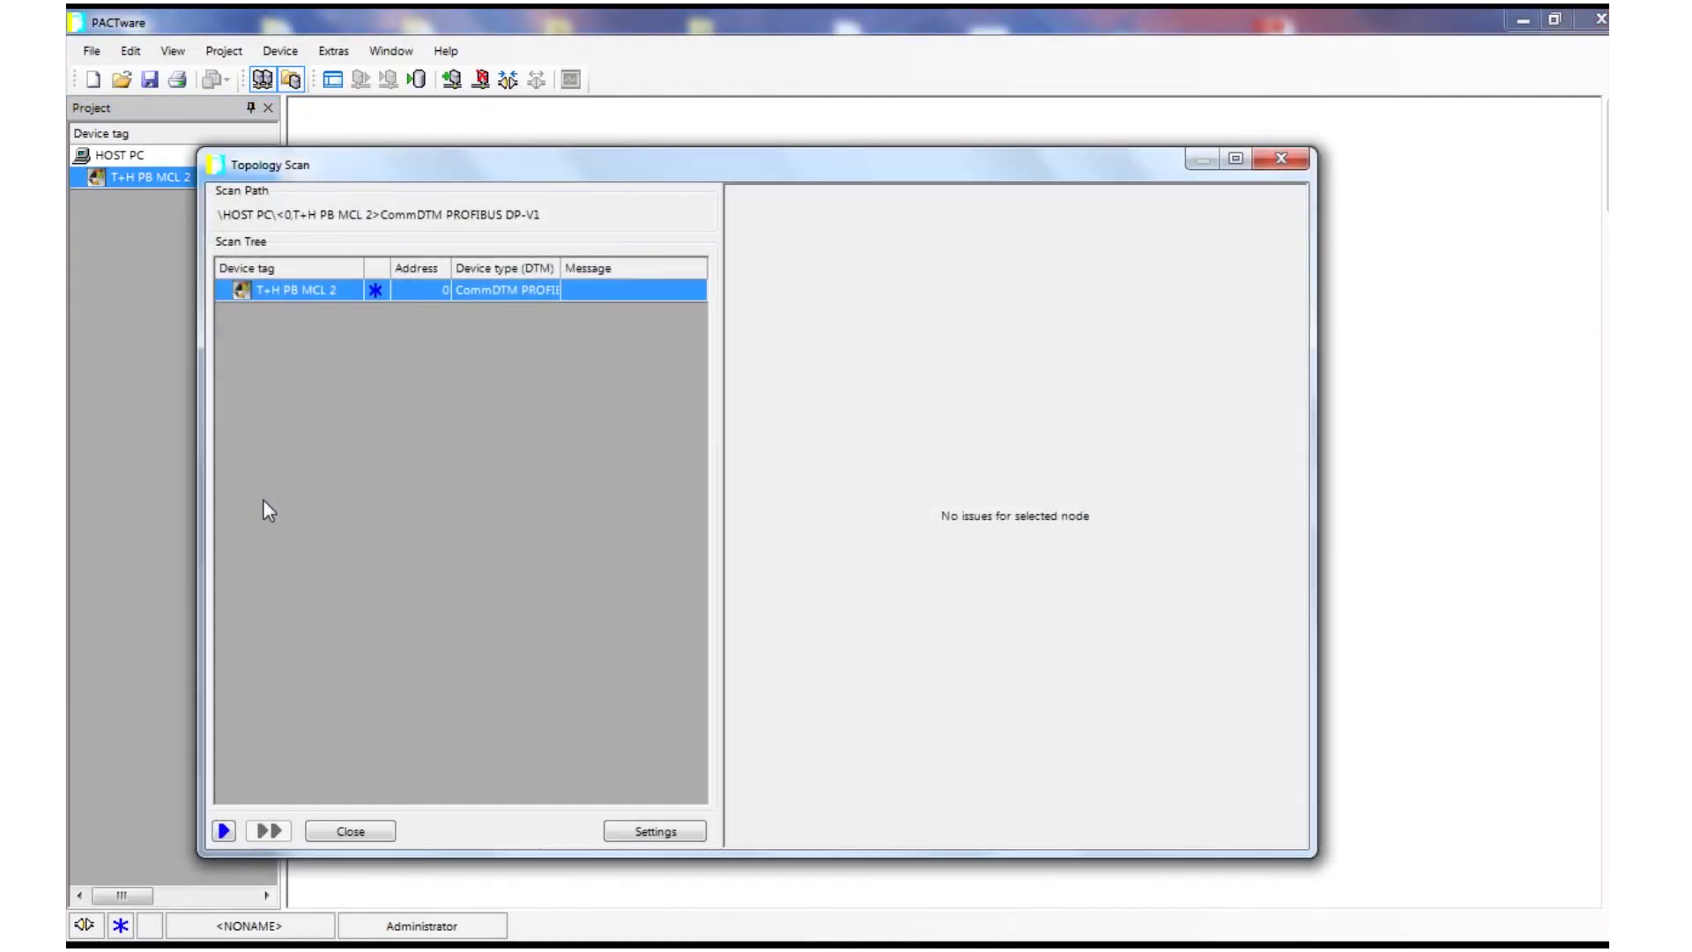
left_click(226, 831)
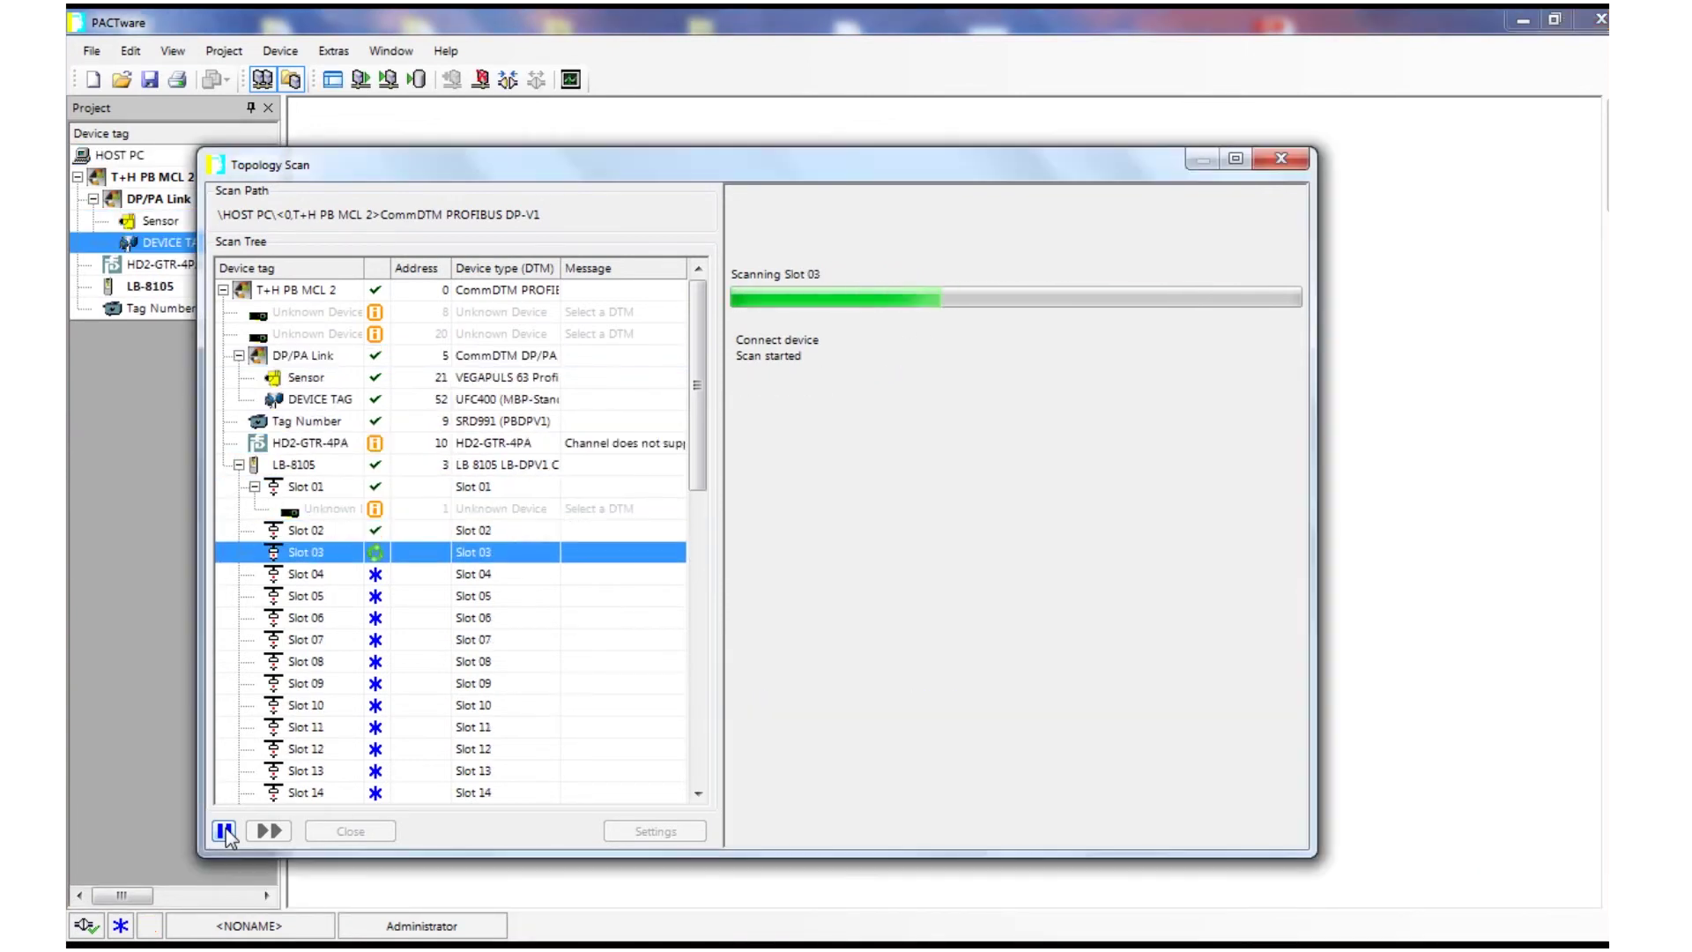
left_click(269, 831)
Step: Assign the excom DP driver to the unknown device at address 20
left_click(1245, 830)
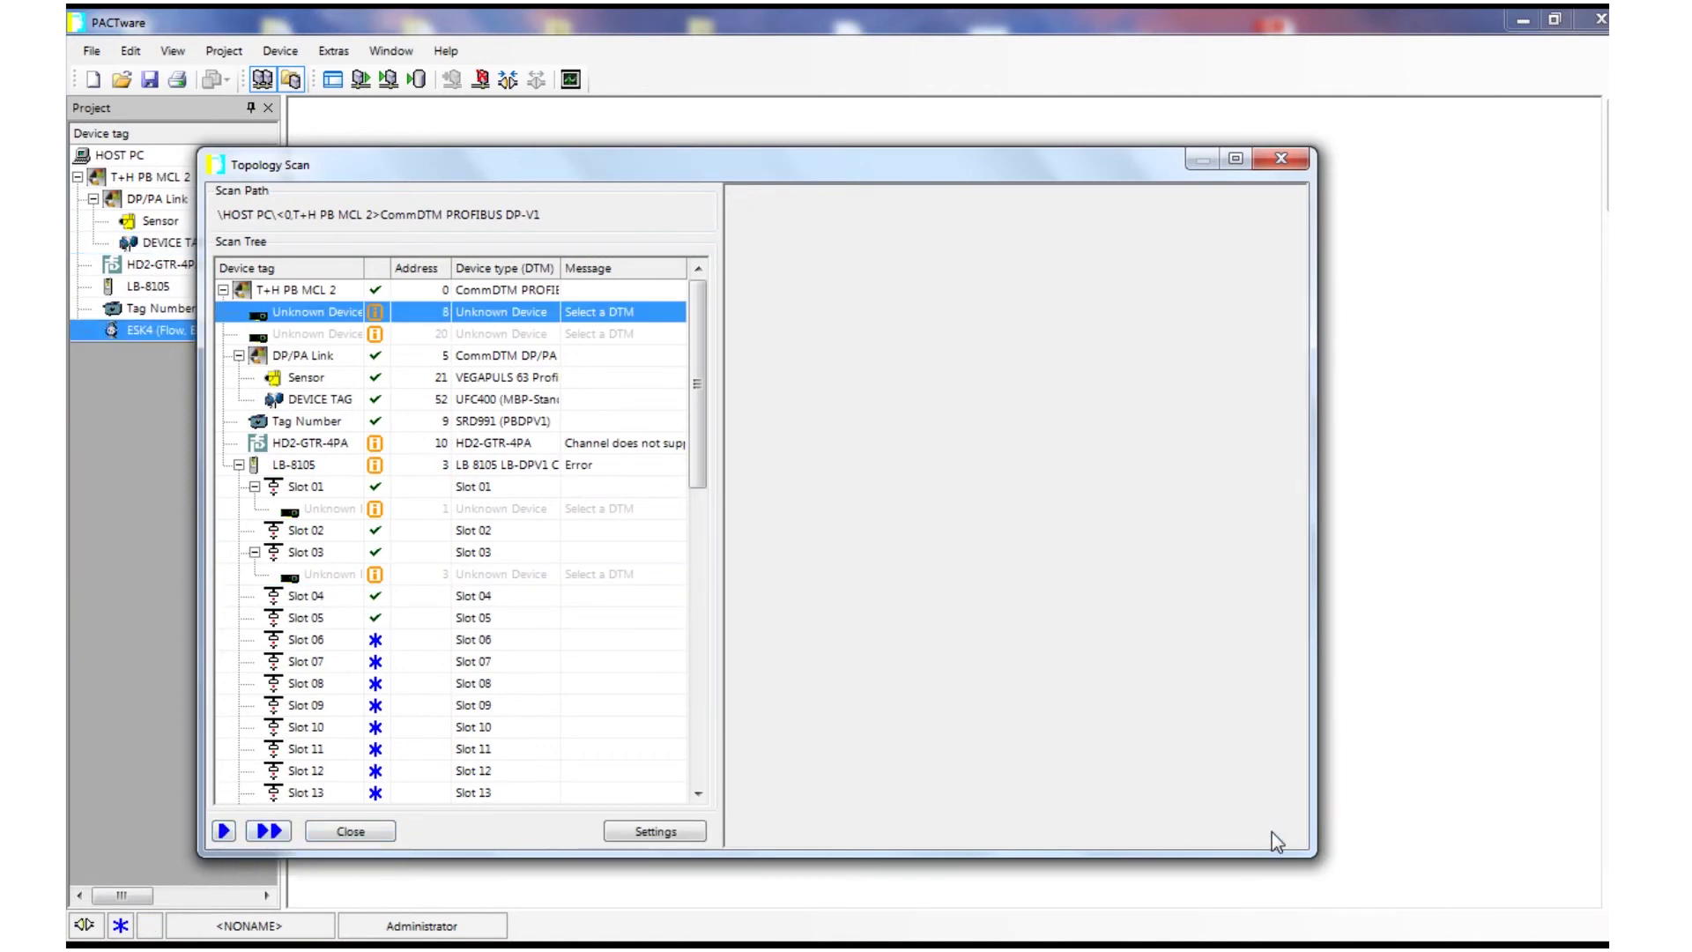
left_click(269, 831)
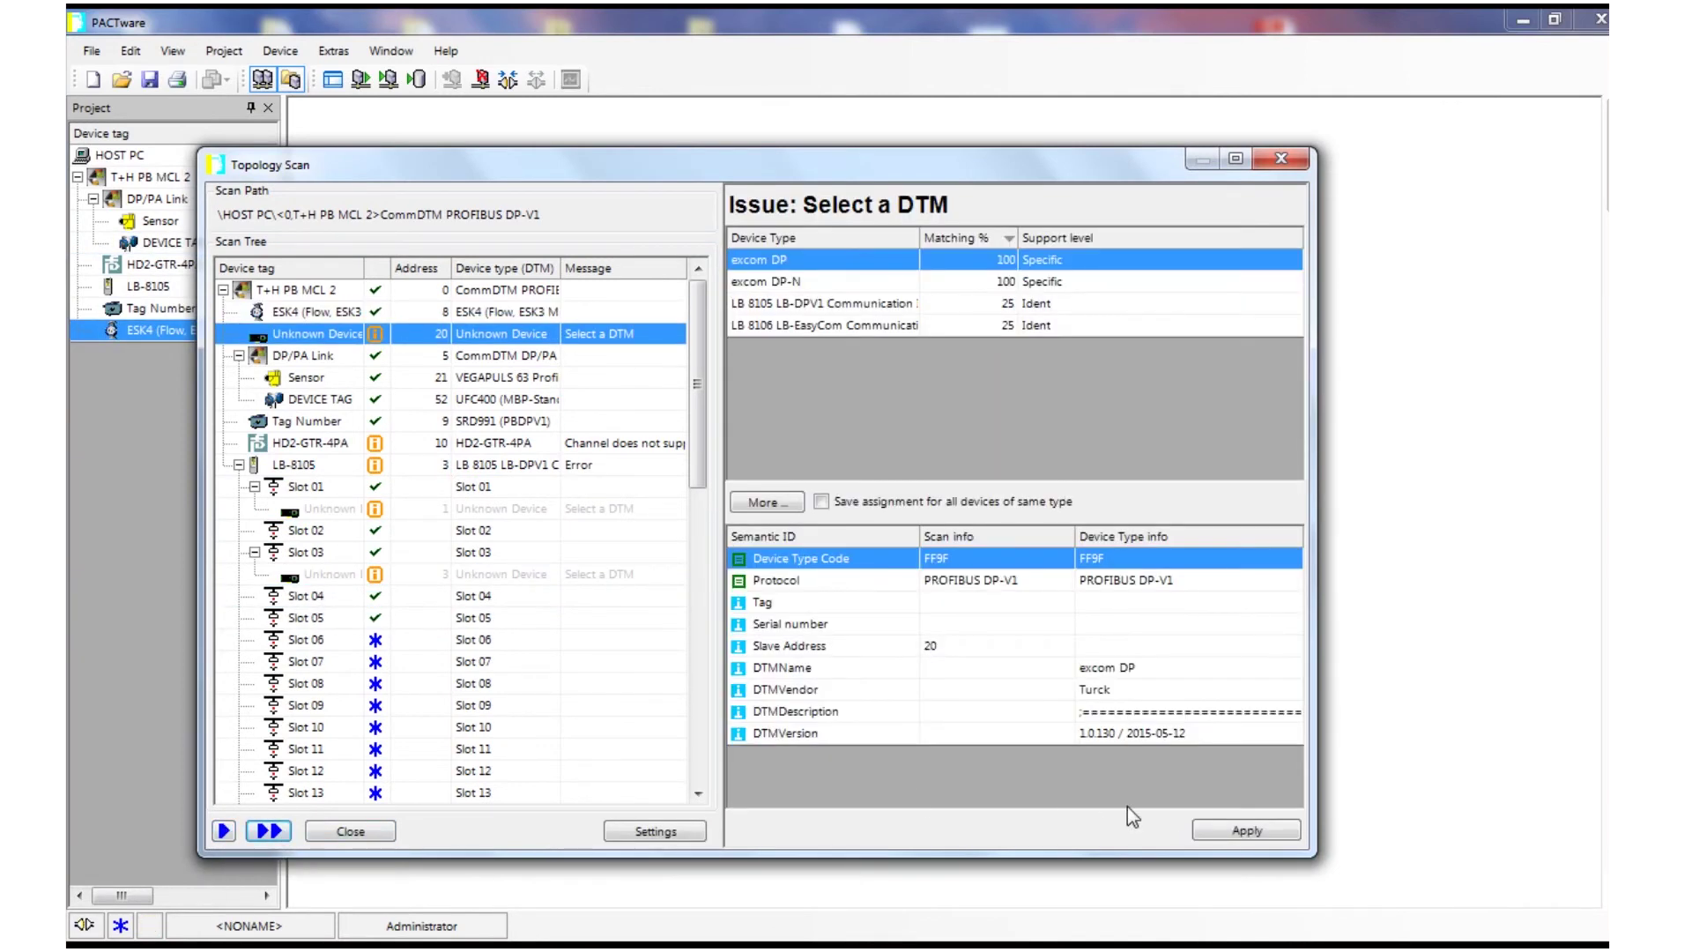
left_click(1251, 830)
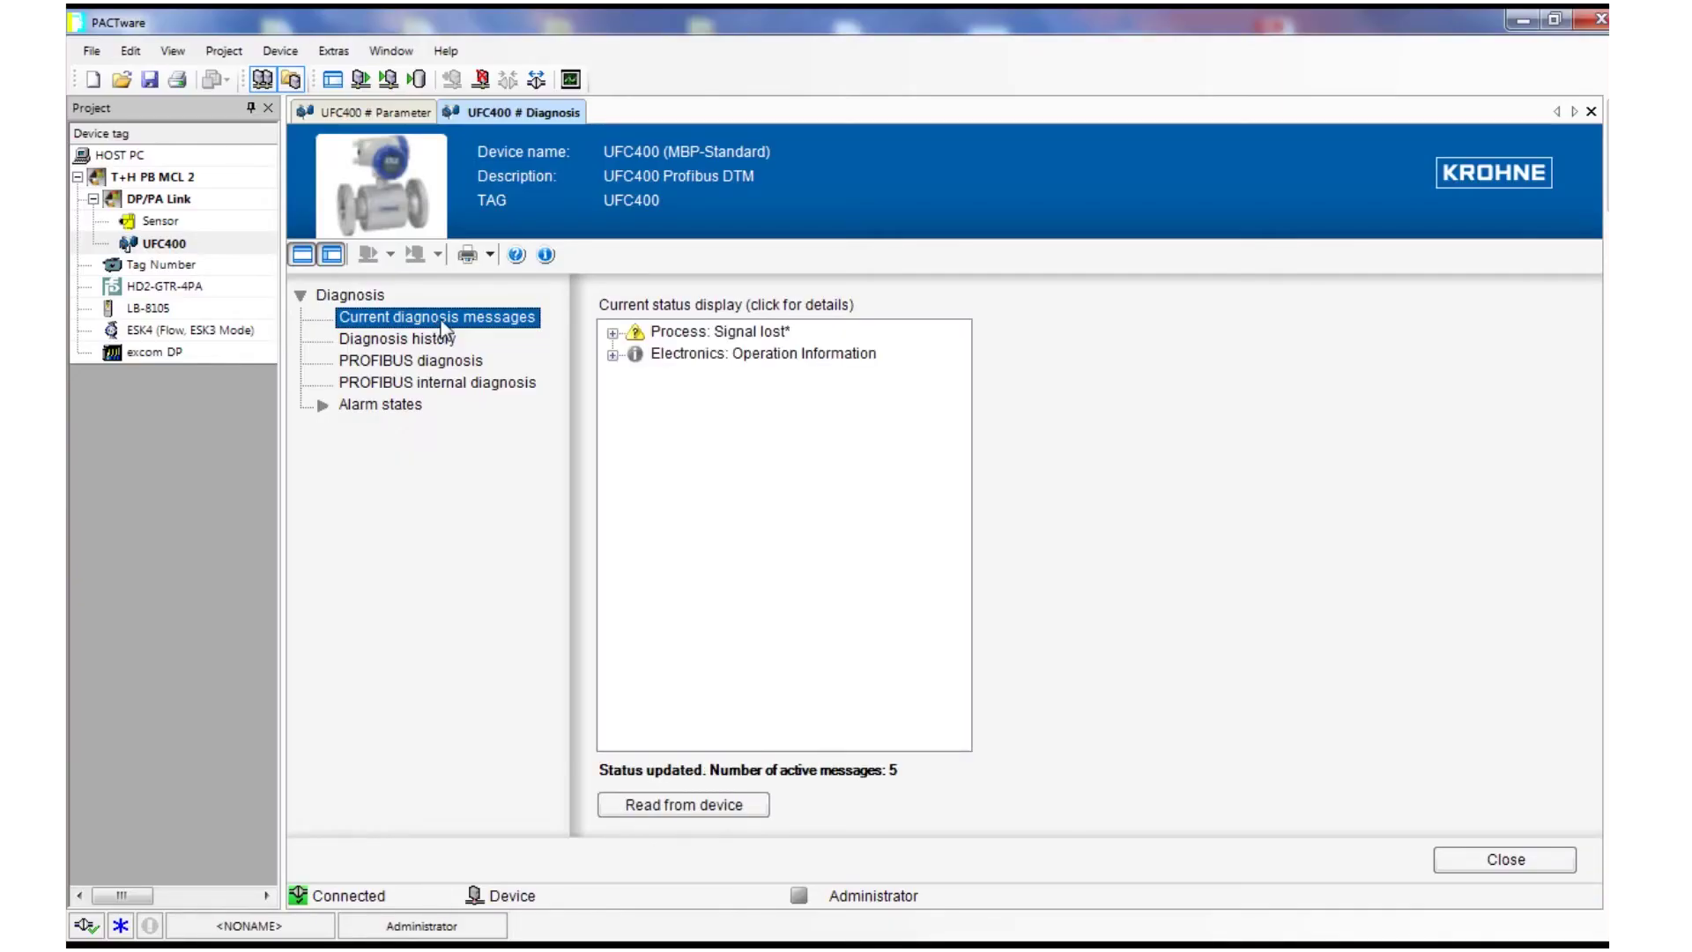
Step: Reset the UFC400's errors after reviewing Signal lost, then return to the start page showing Device OK
left_click(612, 333)
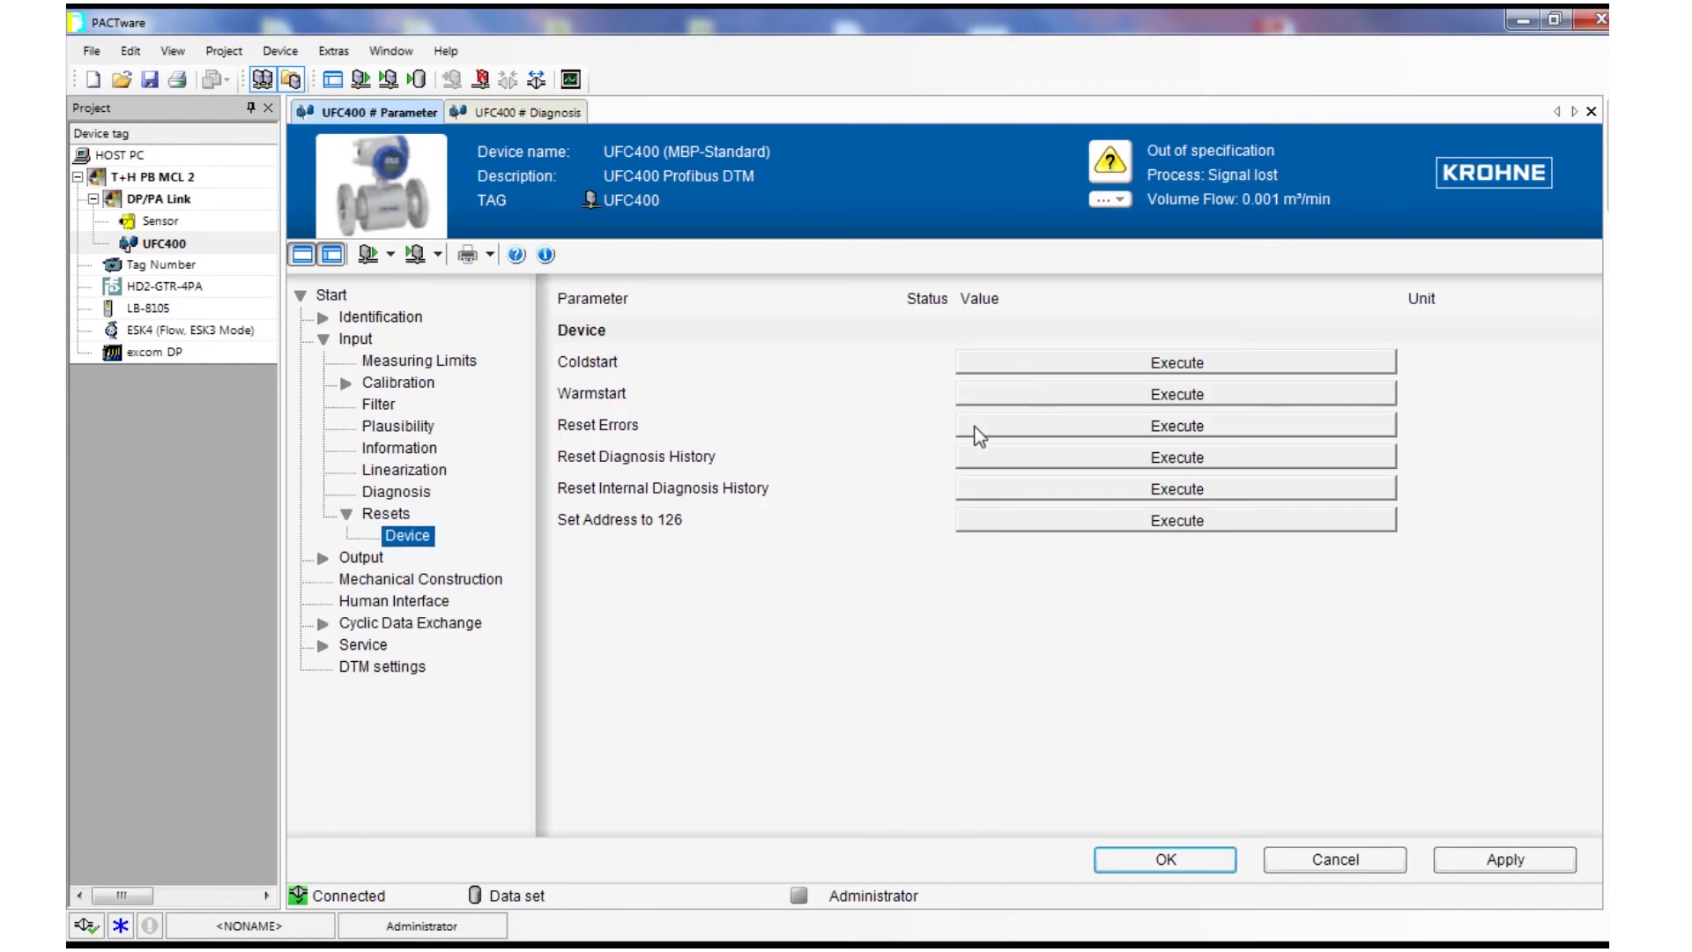
left_click(978, 432)
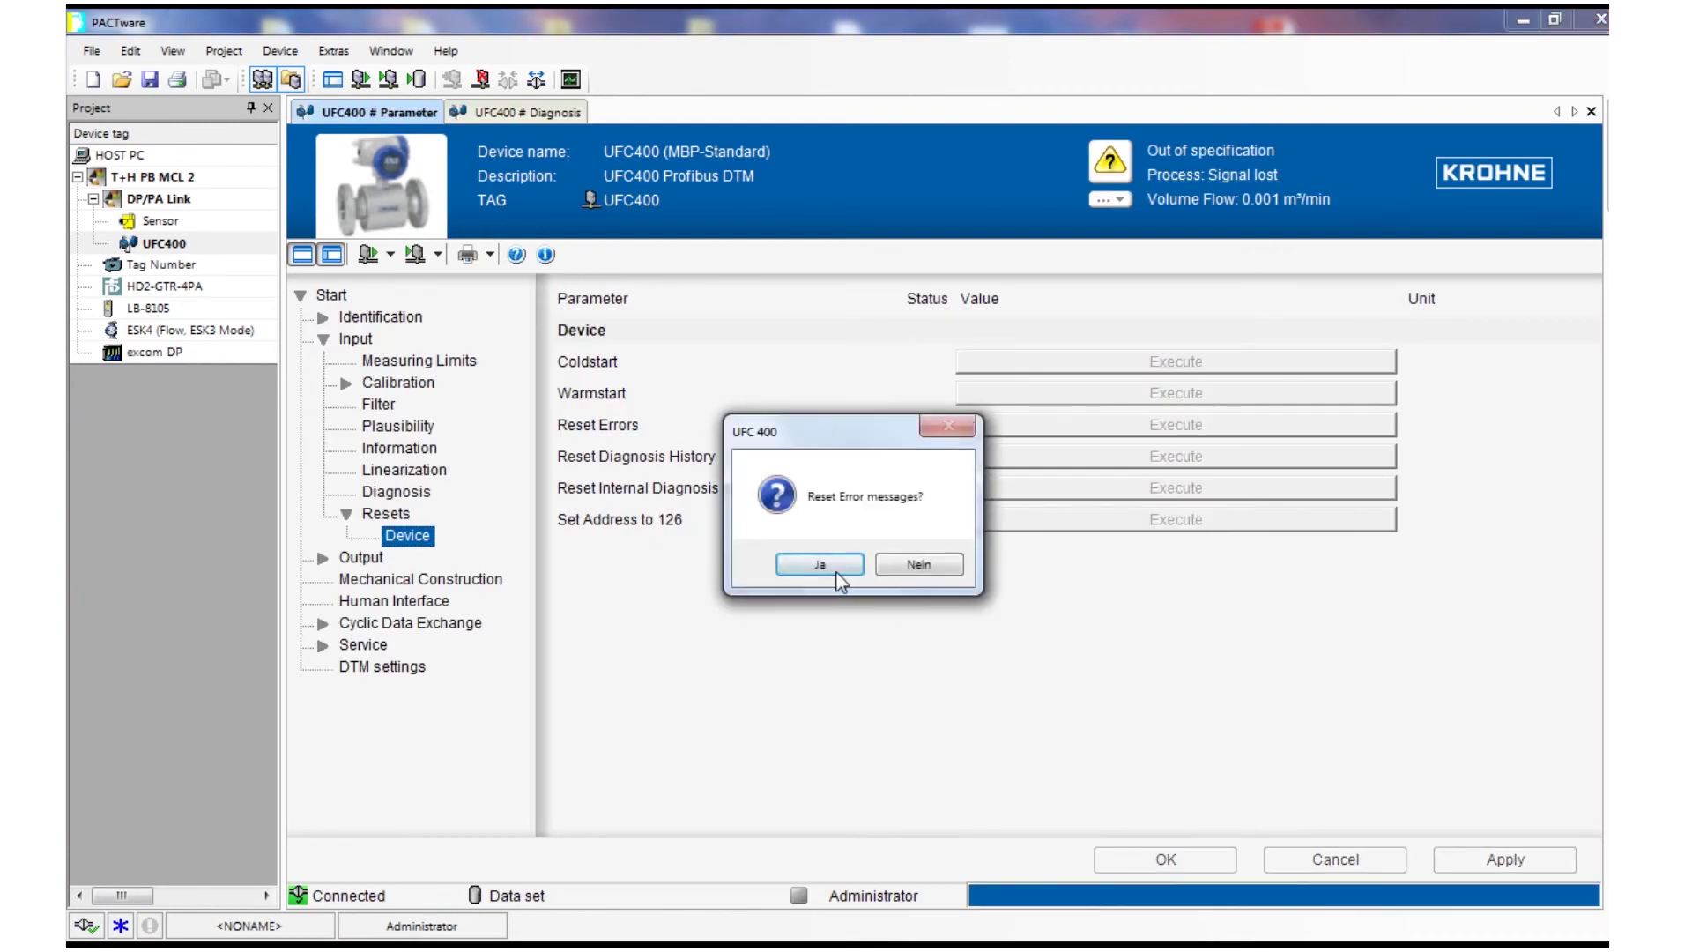
left_click(837, 573)
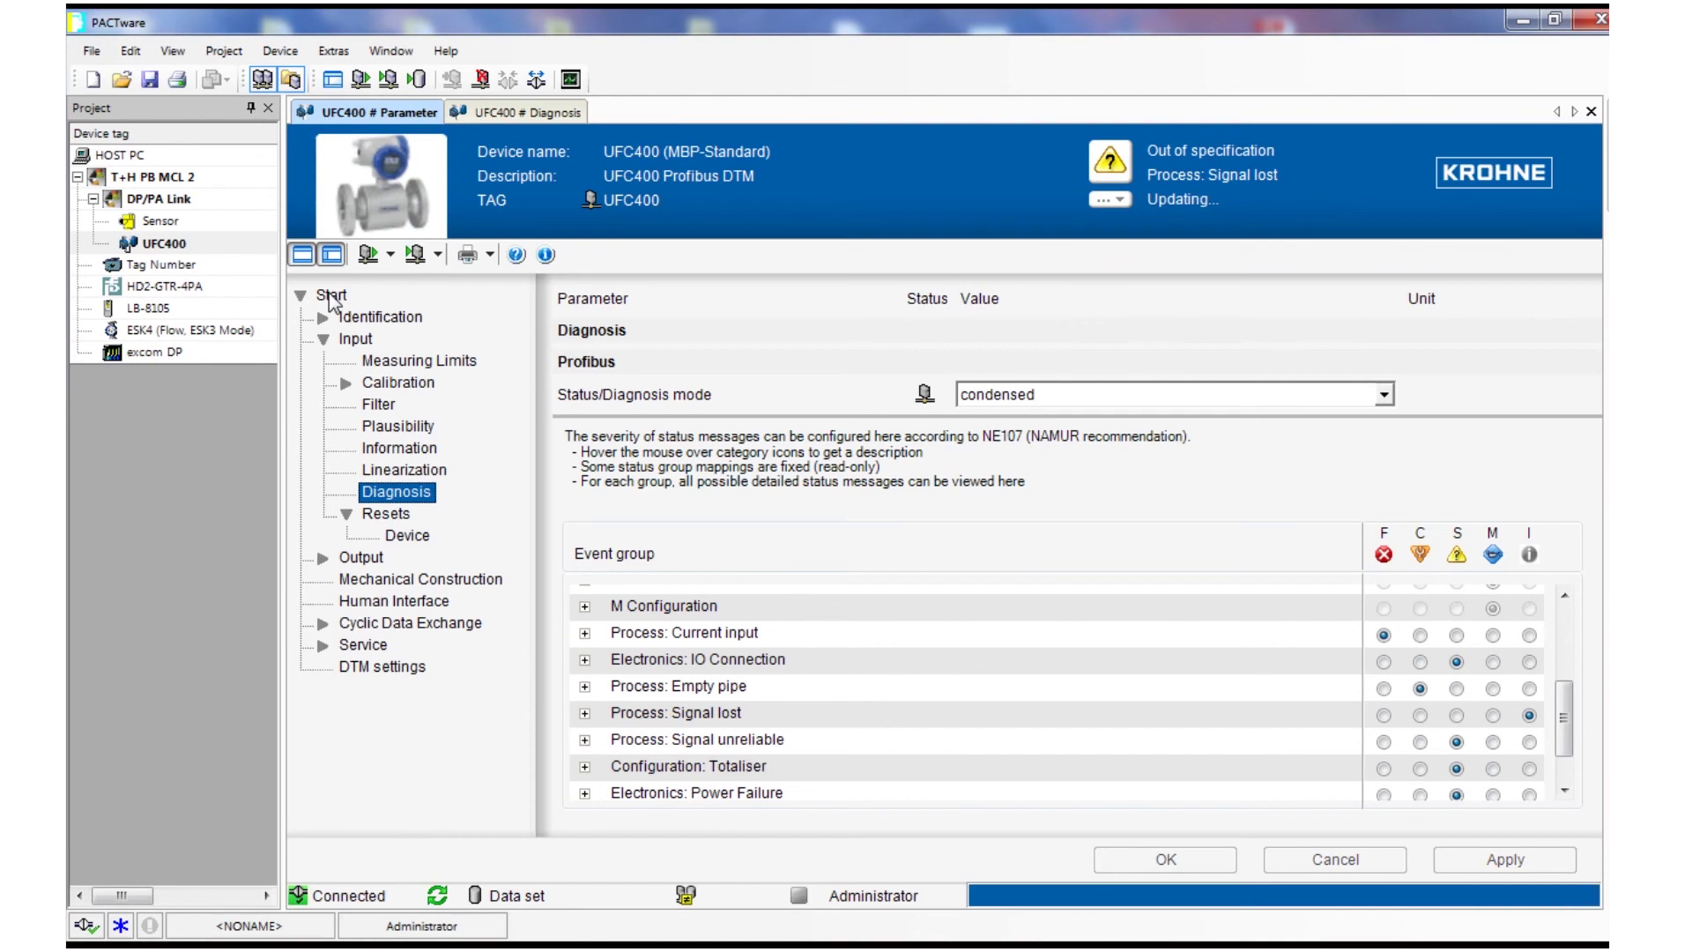
left_click(331, 296)
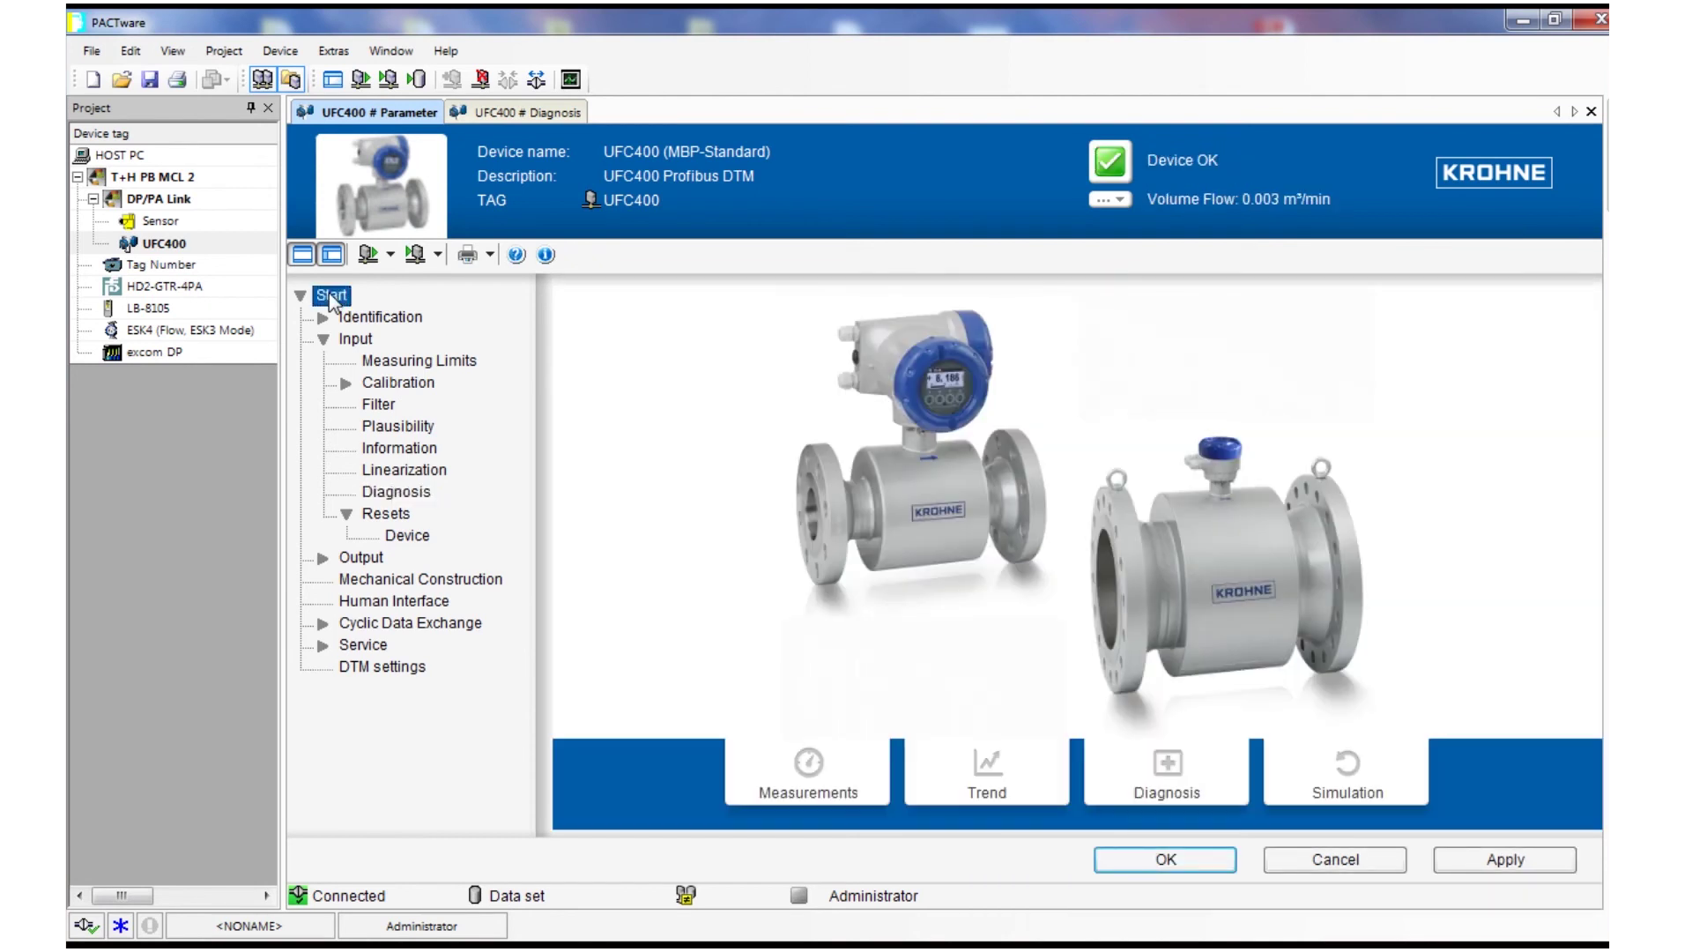